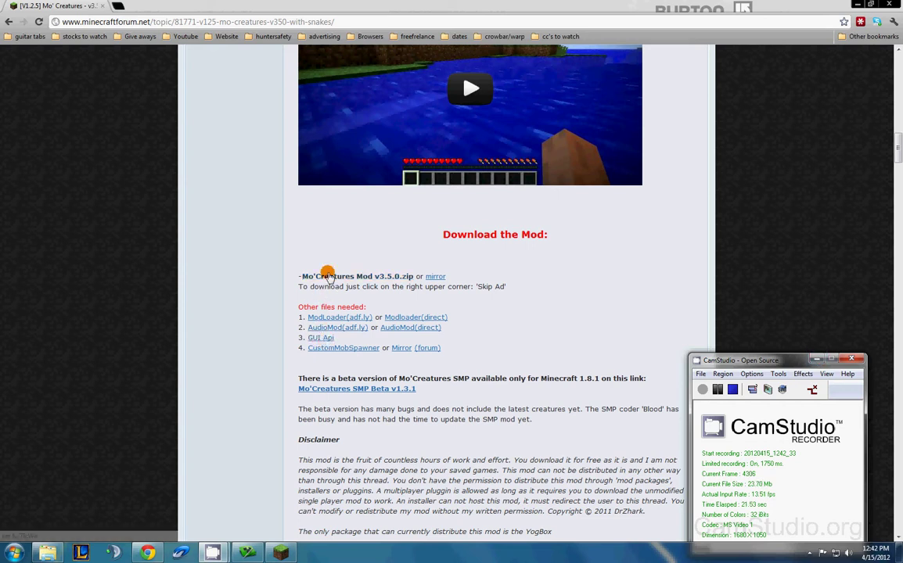
Open the Everything for DRZharks MO Creature mod folder from the desktop and center its window.
mouse_move(247, 553)
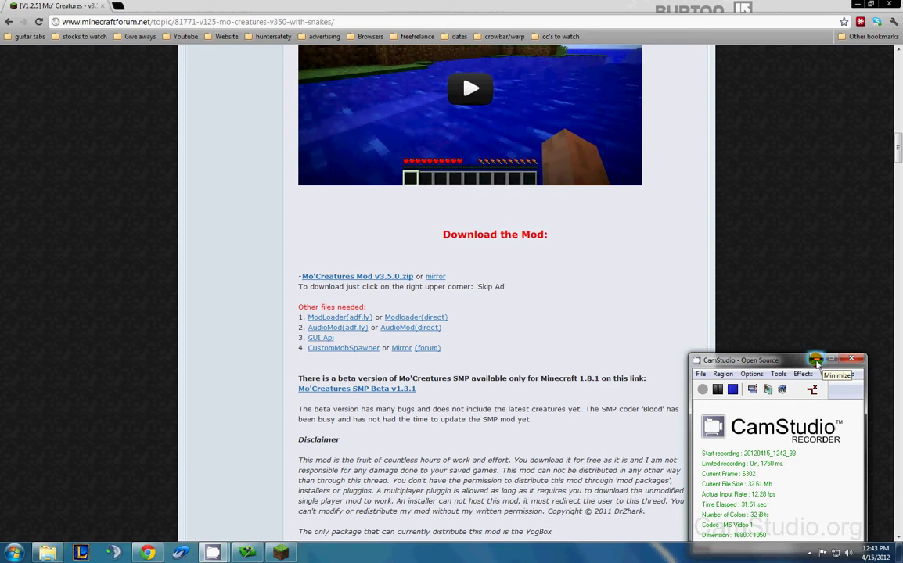
left_click(816, 360)
left_click(851, 5)
double_click(222, 23)
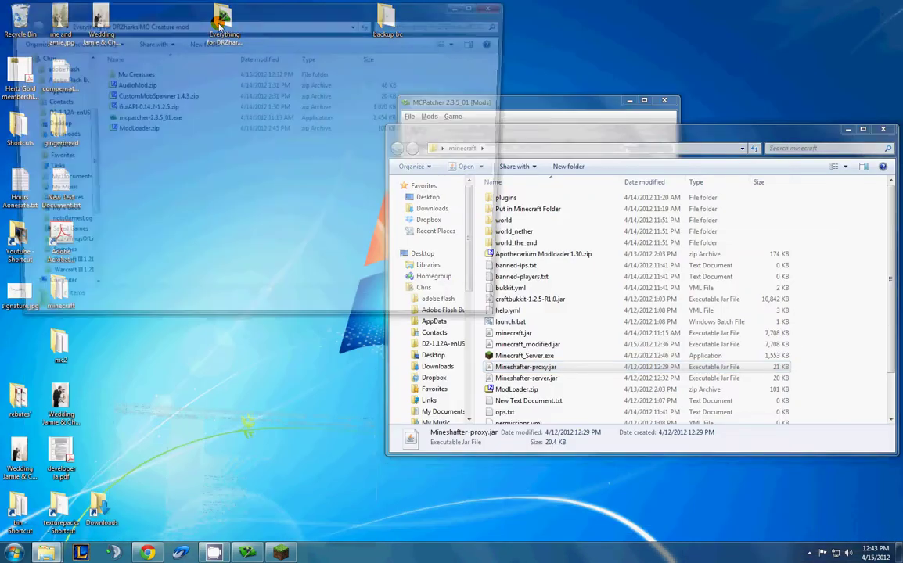
left_click_drag(151, 11, 345, 197)
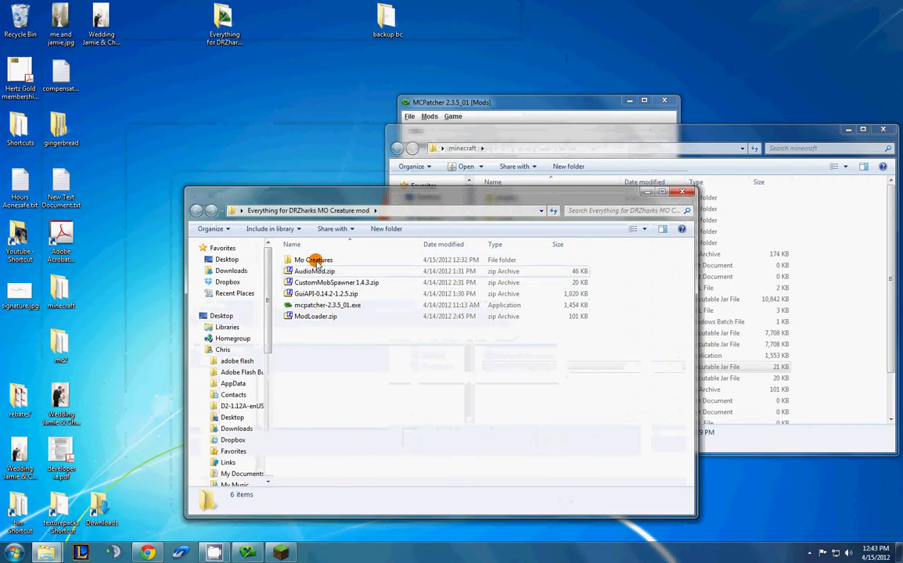
Try copying the DrZharks MoCreatures zip from Mo Creatures into the parent folder, retrying the blocked move.
double_click(314, 261)
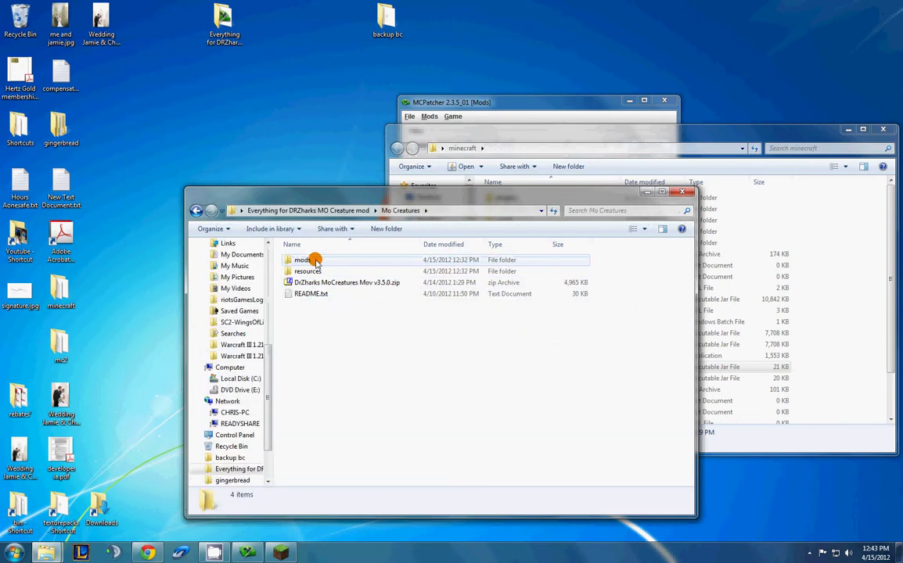
left_click(300, 283)
right_click(301, 284)
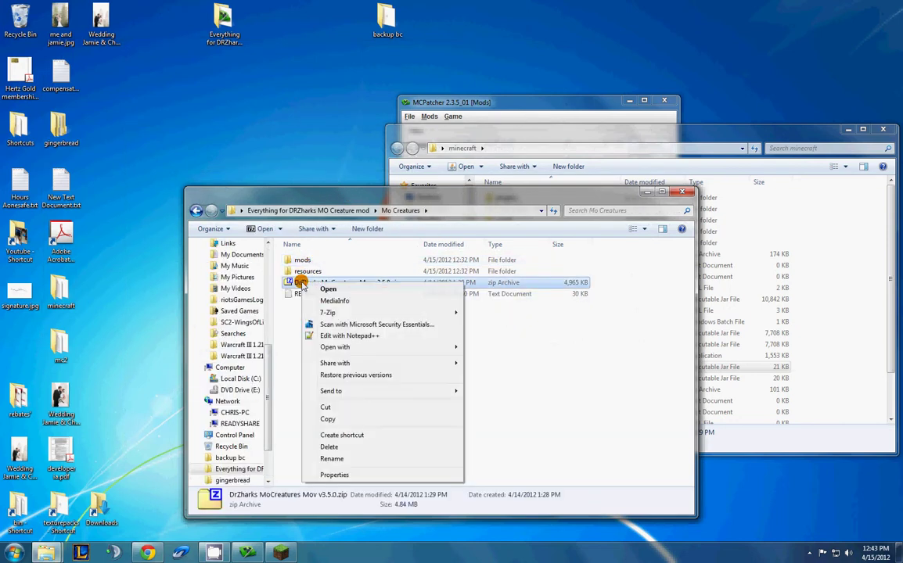
left_click(328, 419)
left_click(196, 211)
right_click(307, 362)
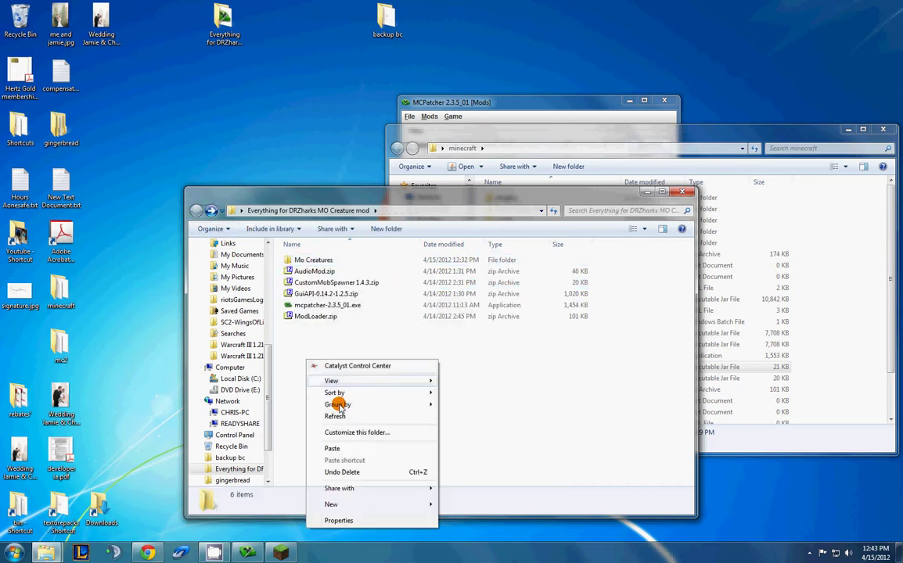
left_click(332, 449)
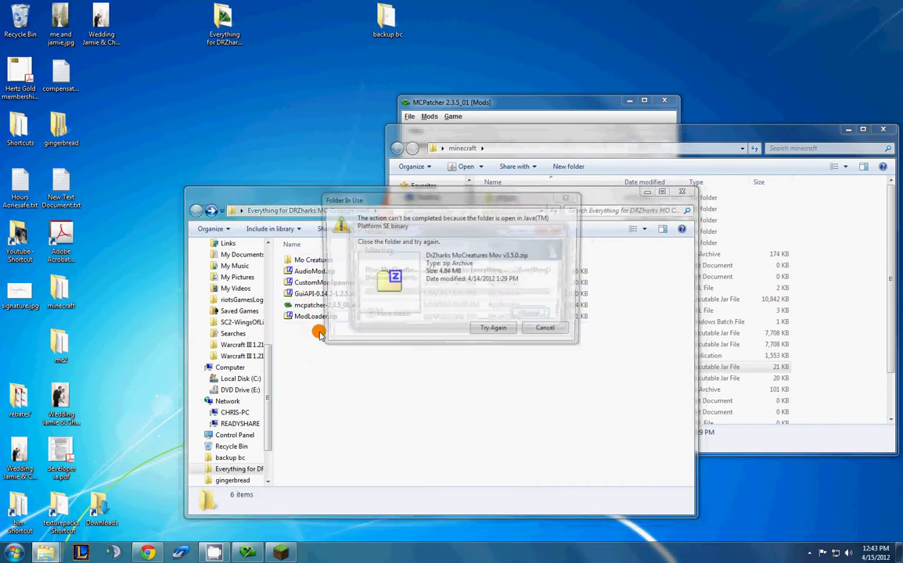
left_click(492, 327)
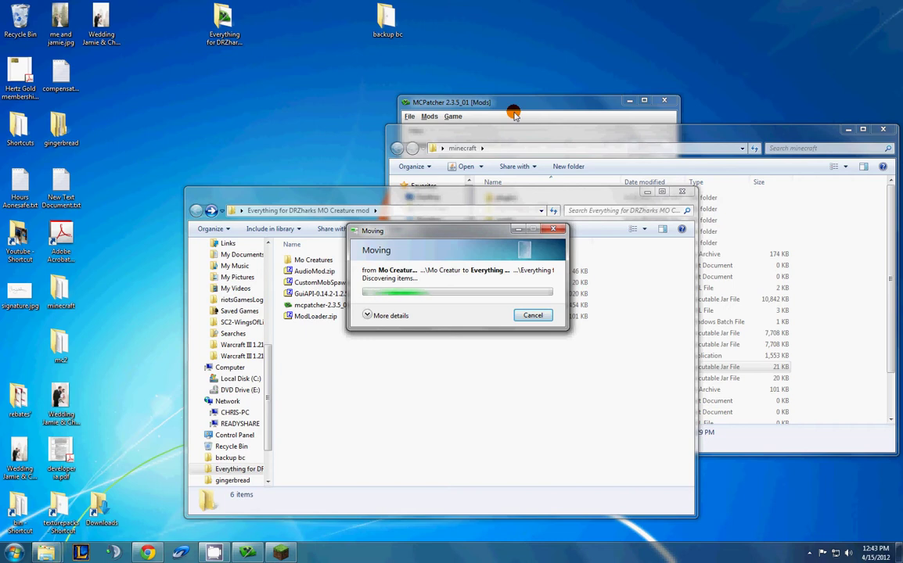
Cut the DrZharks MoCreatures zip into the main mod folder, then return to the forum page.
left_click(332, 358)
right_click(312, 342)
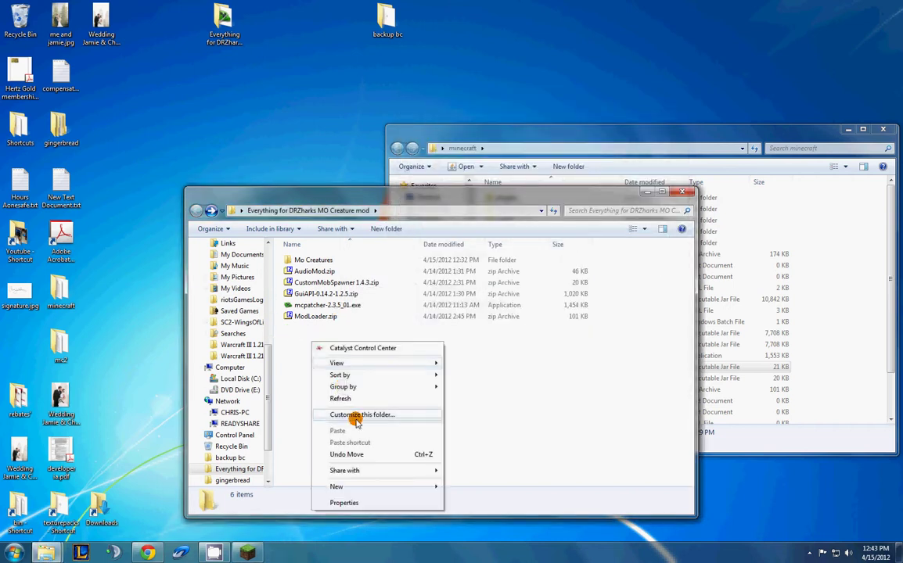
double_click(313, 260)
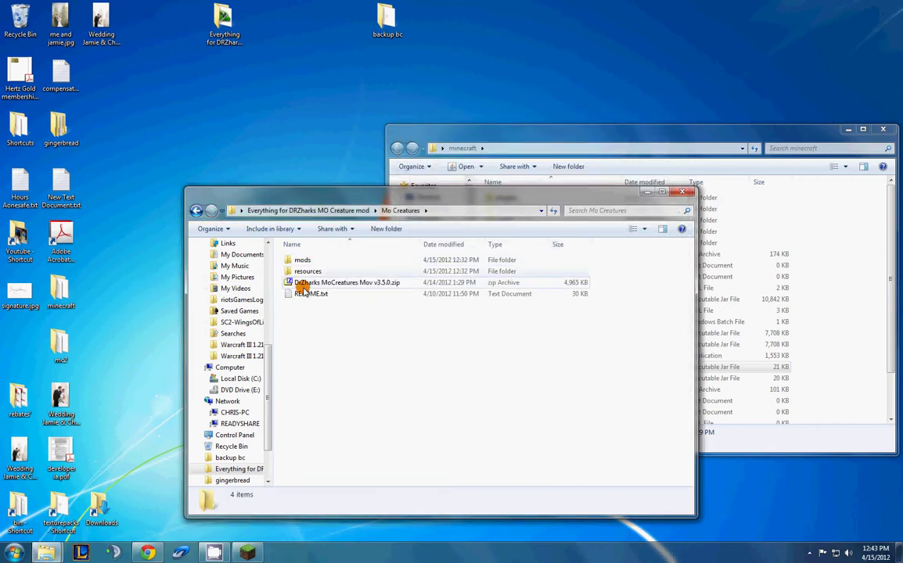
right_click(303, 288)
left_click(317, 404)
left_click(197, 211)
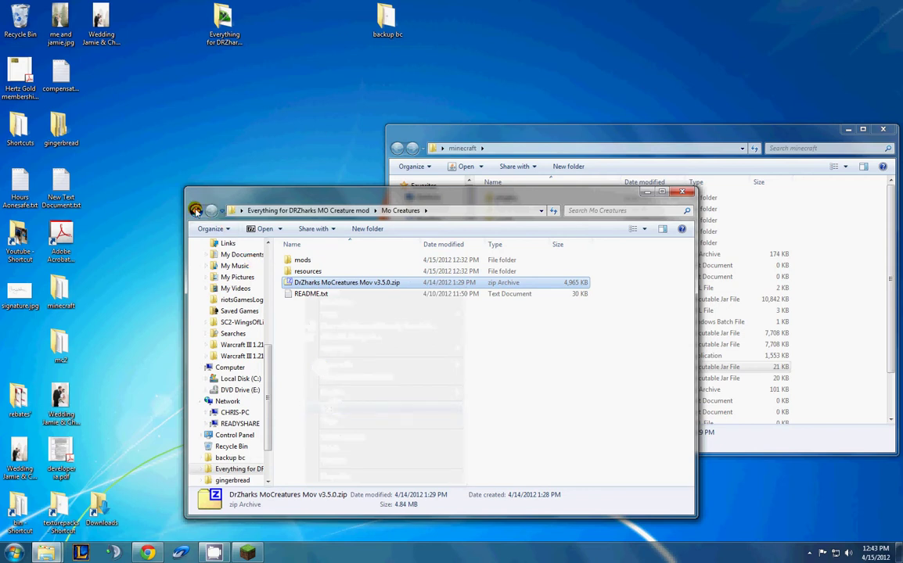
right_click(301, 352)
left_click(332, 433)
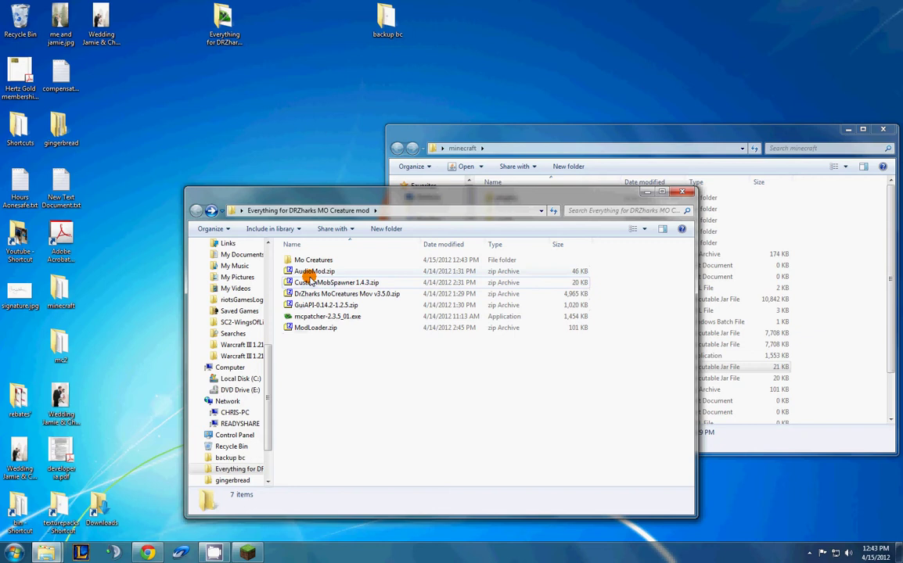
left_click(307, 330)
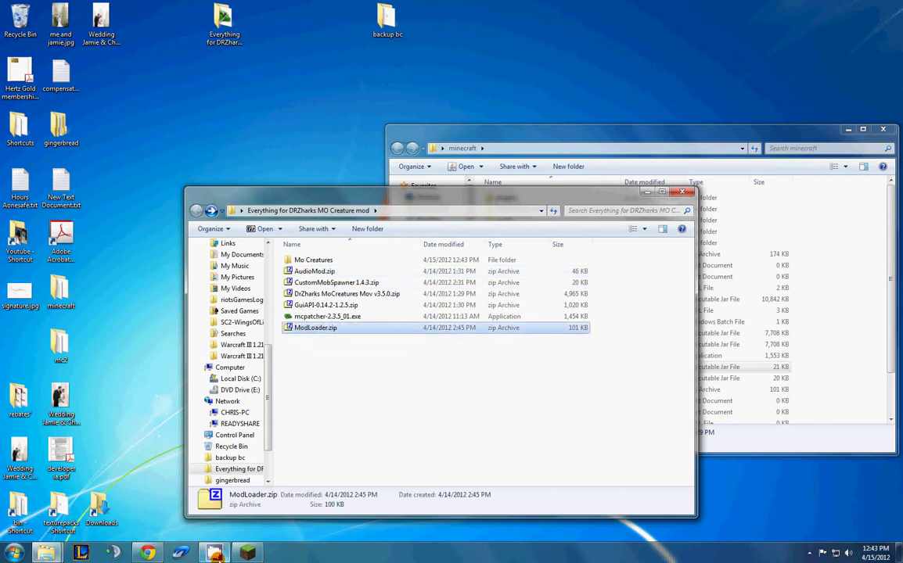
left_click(218, 554)
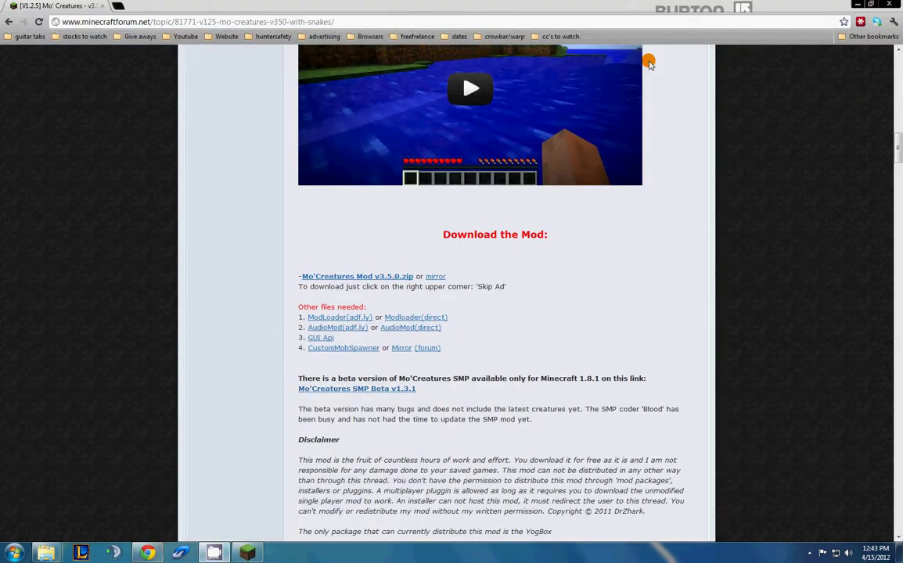
Launch mcpatcher-2.3.5_01.exe, allow the unverified program to run, and reposition the patcher window.
left_click(887, 5)
double_click(311, 316)
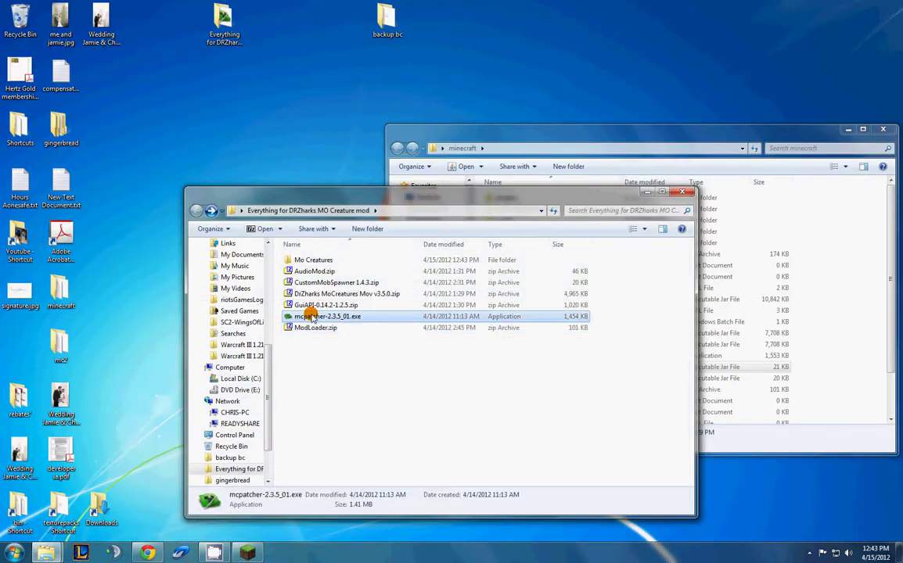
left_click(481, 285)
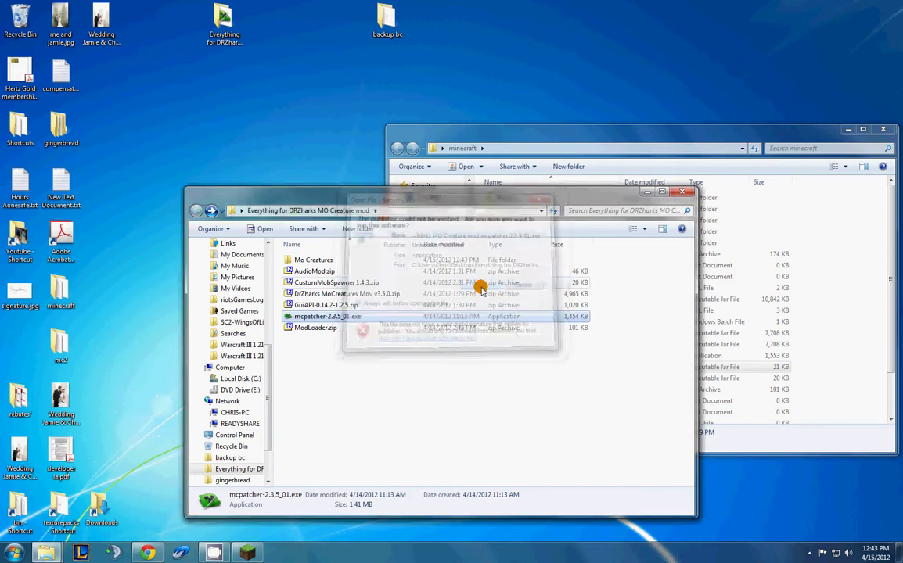
left_click_drag(448, 125, 528, 125)
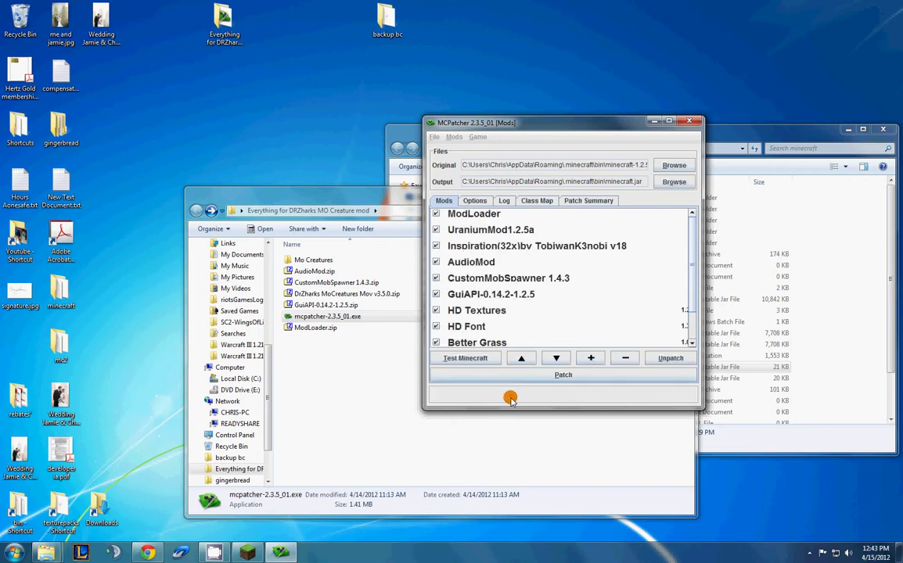
left_click_drag(690, 236, 697, 268)
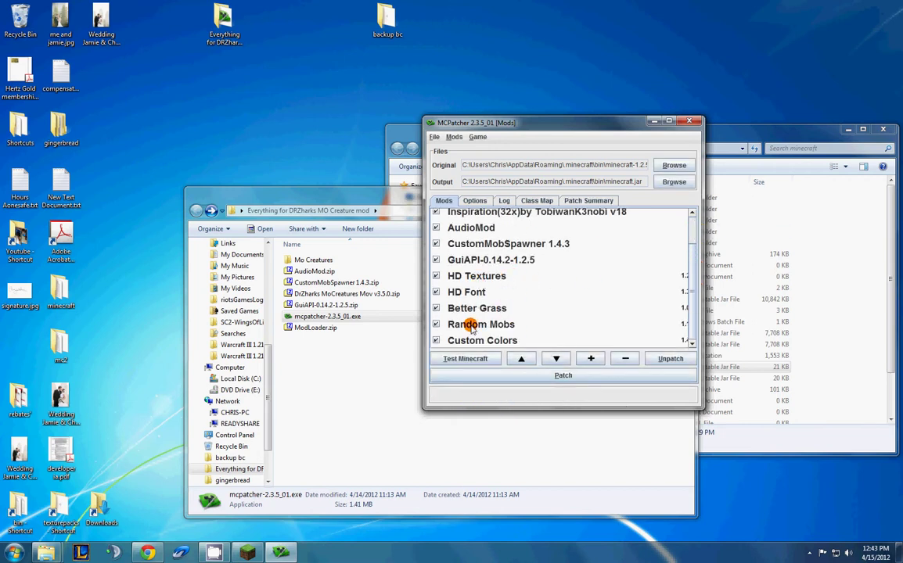
left_click_drag(691, 284, 697, 255)
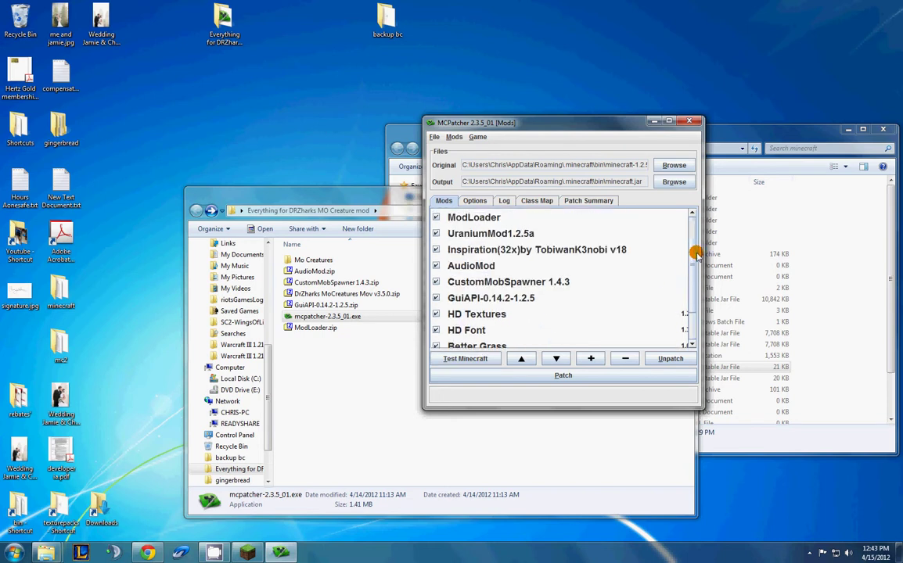
Start Mods > Add and browse the zip picker up to the Everything for DRZharks MO Creature folder.
left_click(454, 137)
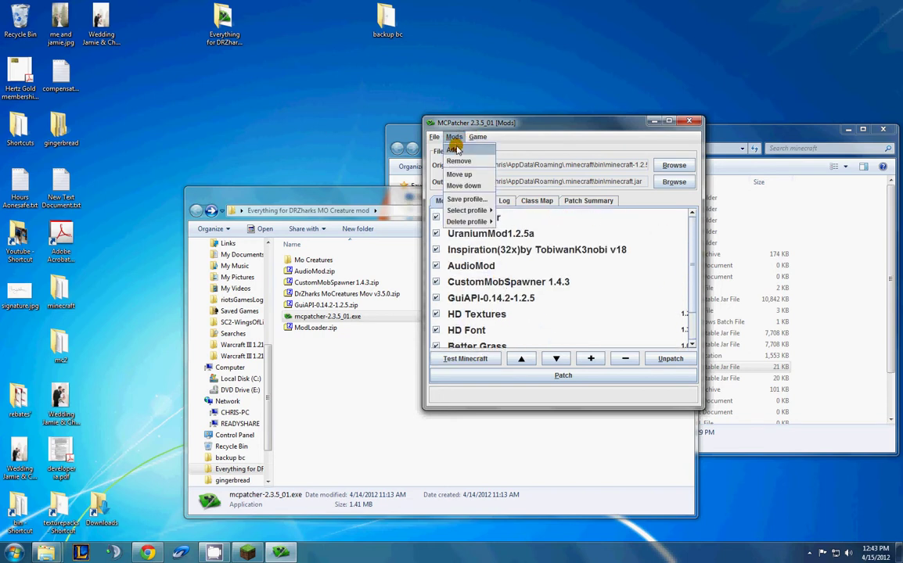
left_click(456, 149)
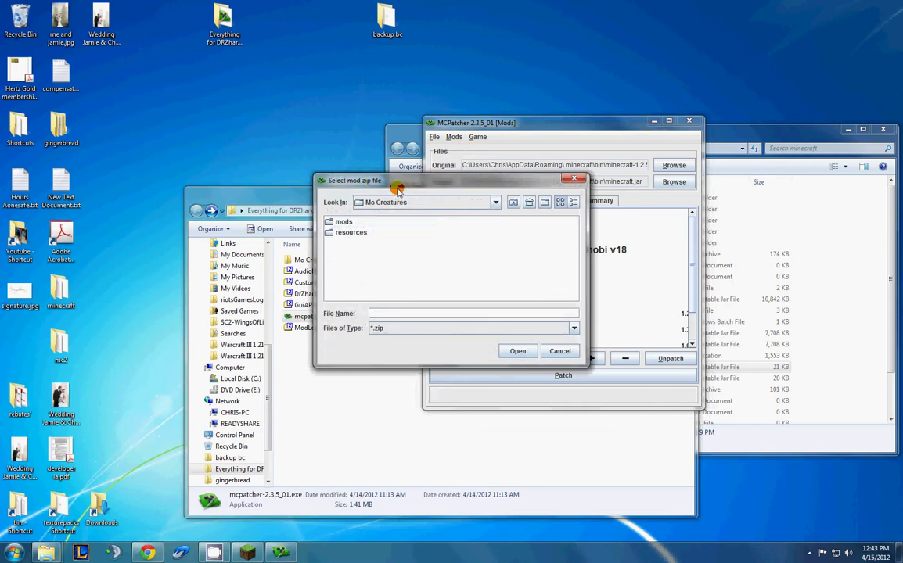
left_click_drag(442, 181, 579, 291)
left_click(662, 313)
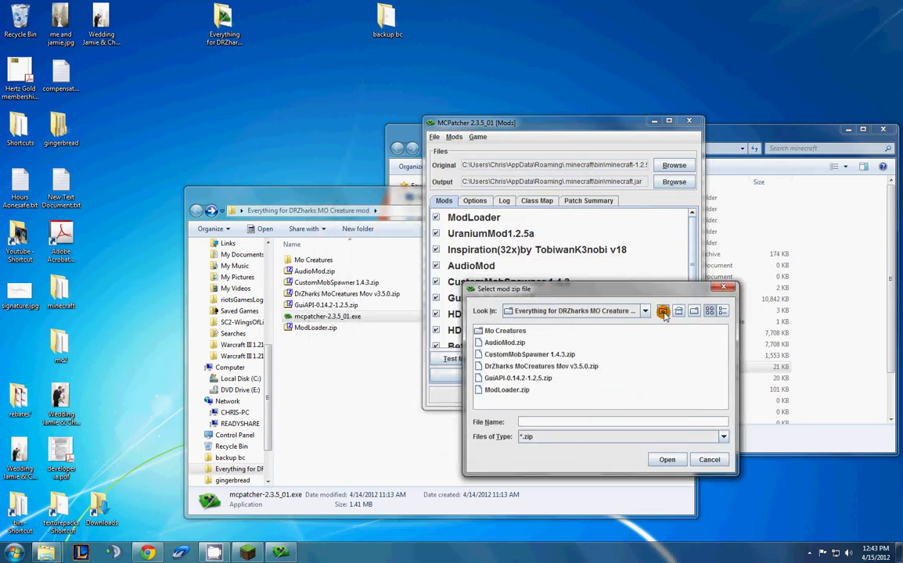
left_click(662, 312)
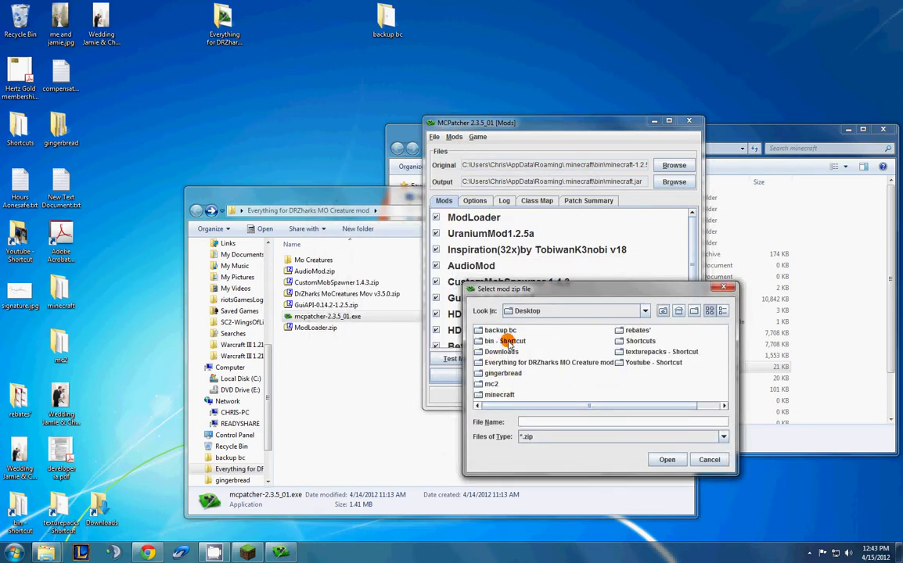
double_click(522, 363)
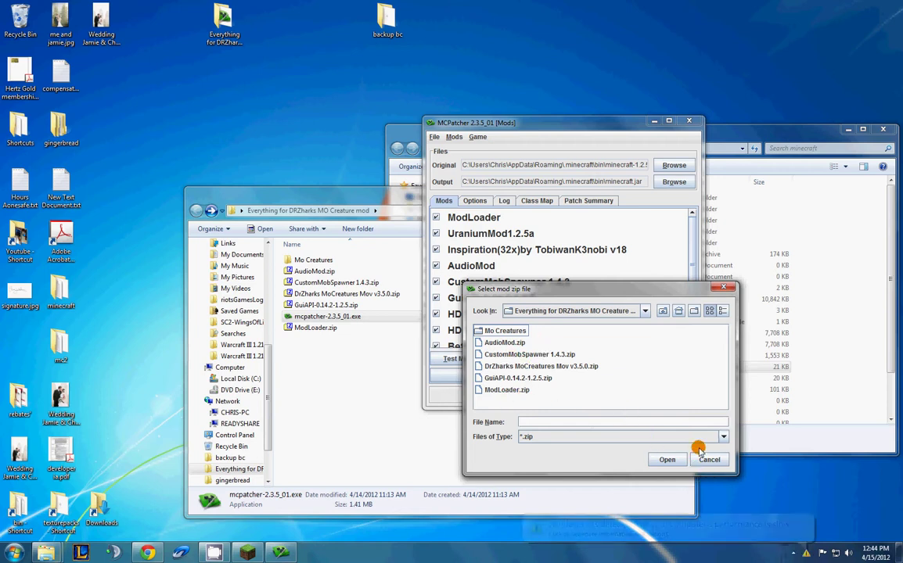
Cancel the zip picker and review the ModLoader mod's details.
left_click(708, 459)
left_click(472, 221)
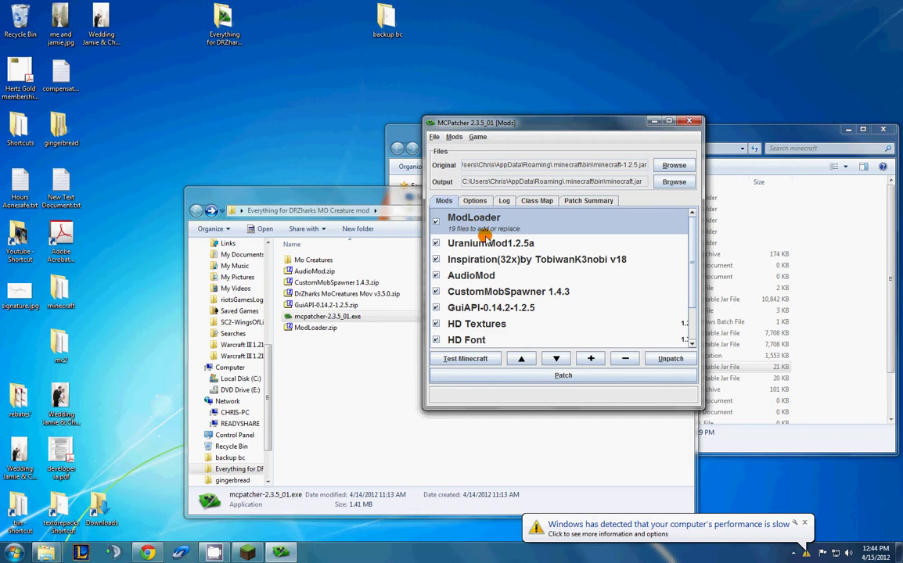
scroll(504, 292, "down", 3)
scroll(504, 292, "up", 3)
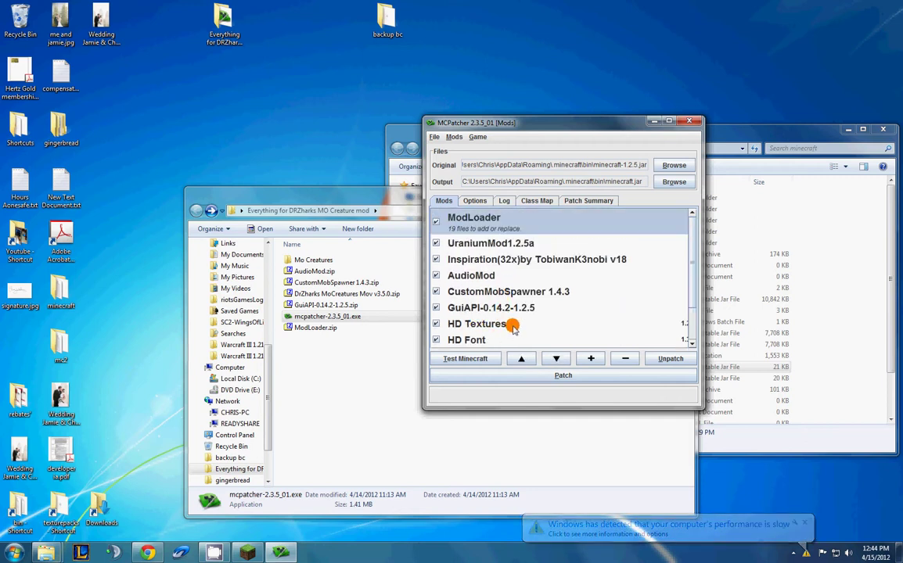
scroll(514, 325, "down", 3)
scroll(512, 313, "up", 3)
Add DrZharks MoCreatures Mov v3.5.0.zip as an external mod and accept its folder to insert.
left_click(454, 137)
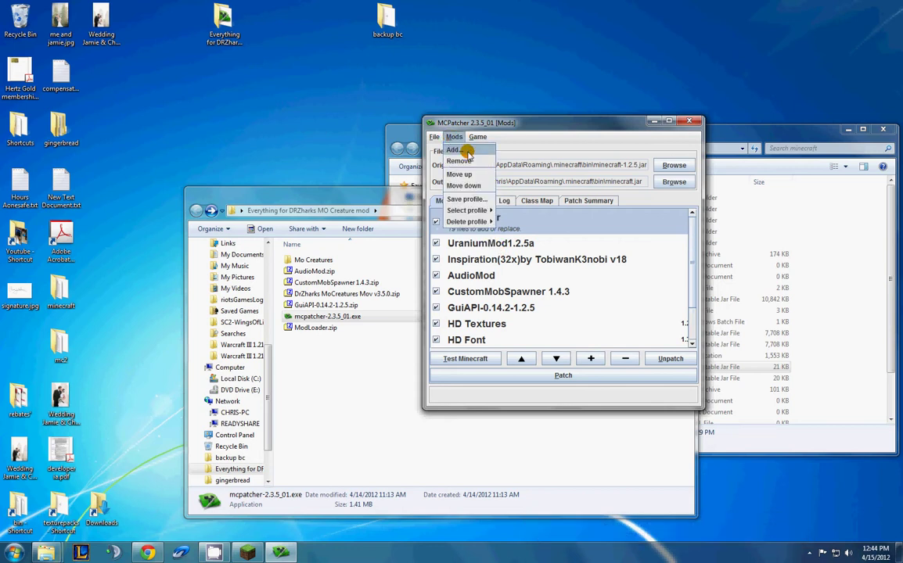
left_click(462, 152)
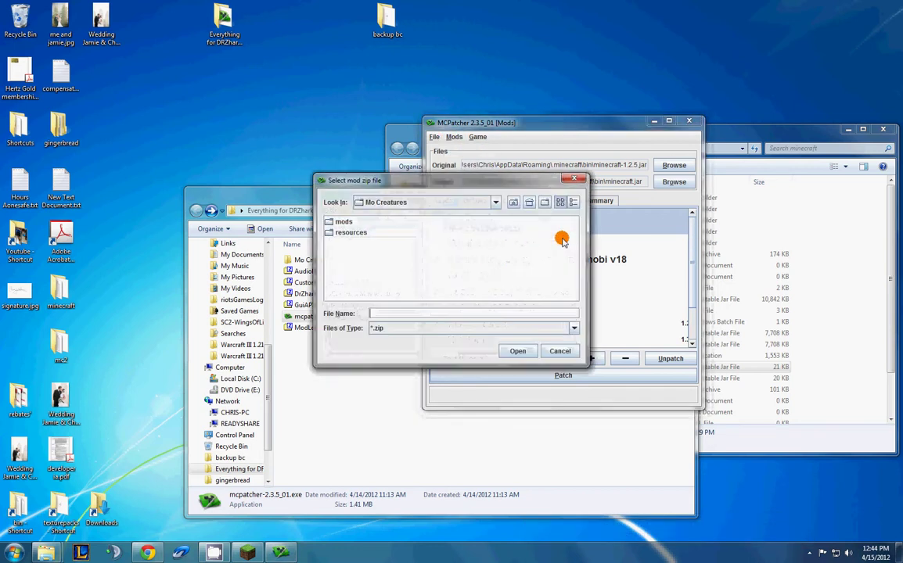
left_click(513, 203)
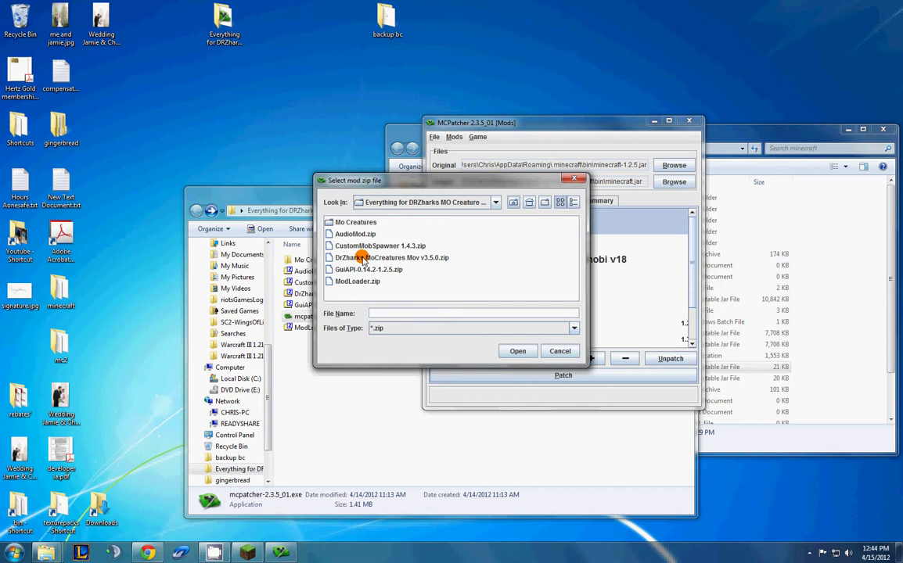
left_click(336, 258)
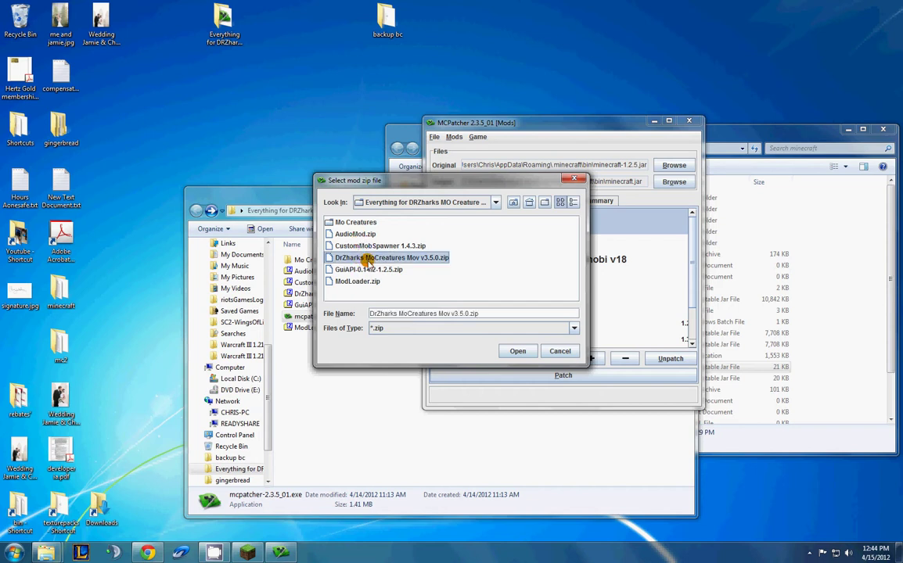
left_click(516, 350)
left_click(487, 376)
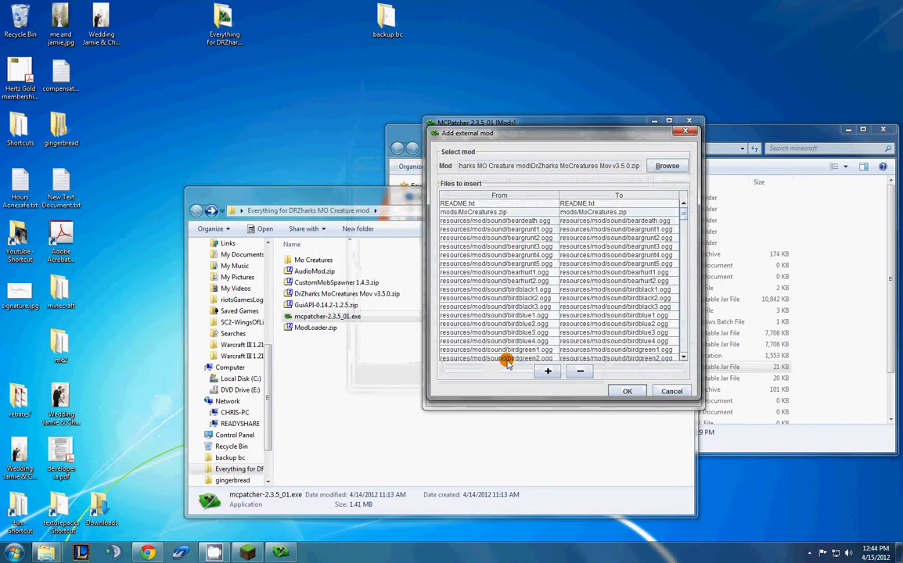
left_click(630, 390)
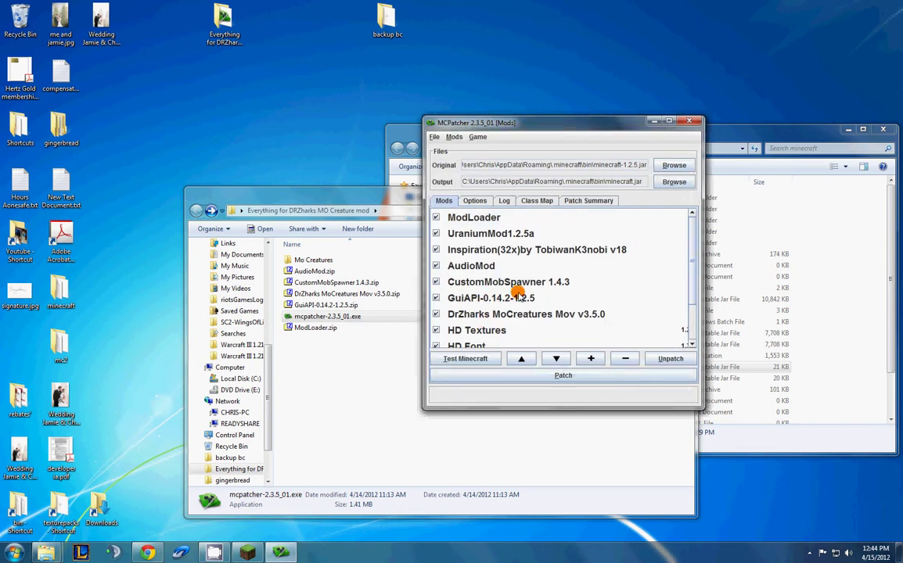
scroll(532, 301, "down", 1)
scroll(539, 311, "up", 1)
left_click(468, 219)
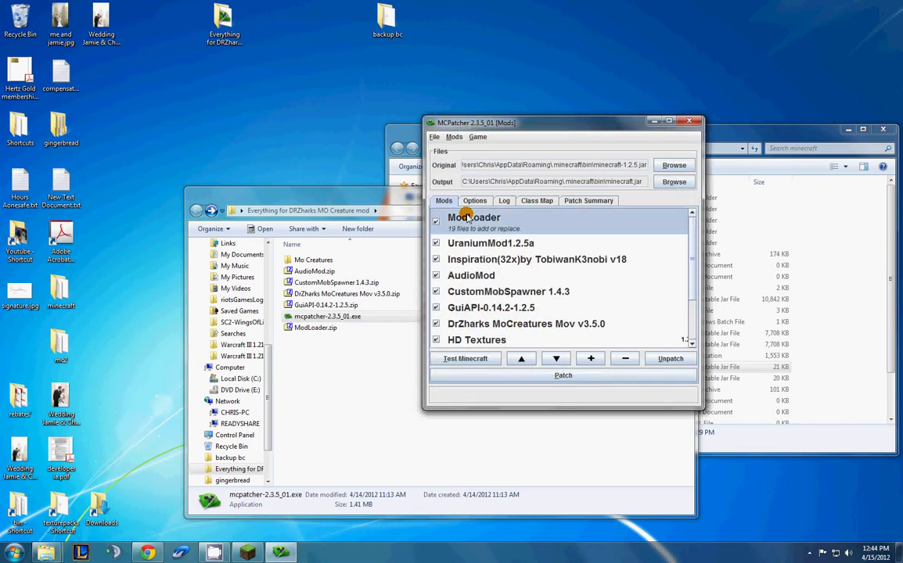
left_click(480, 326)
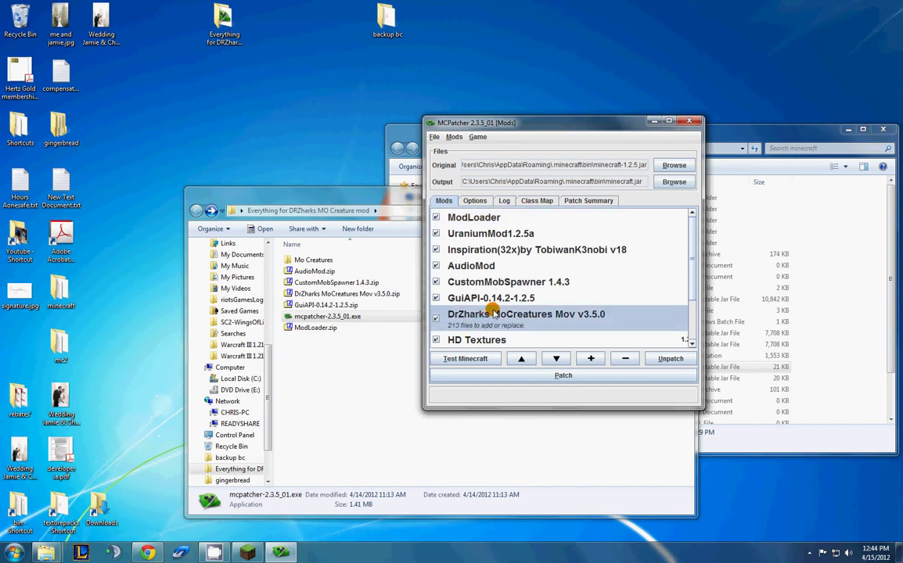
left_click(478, 267)
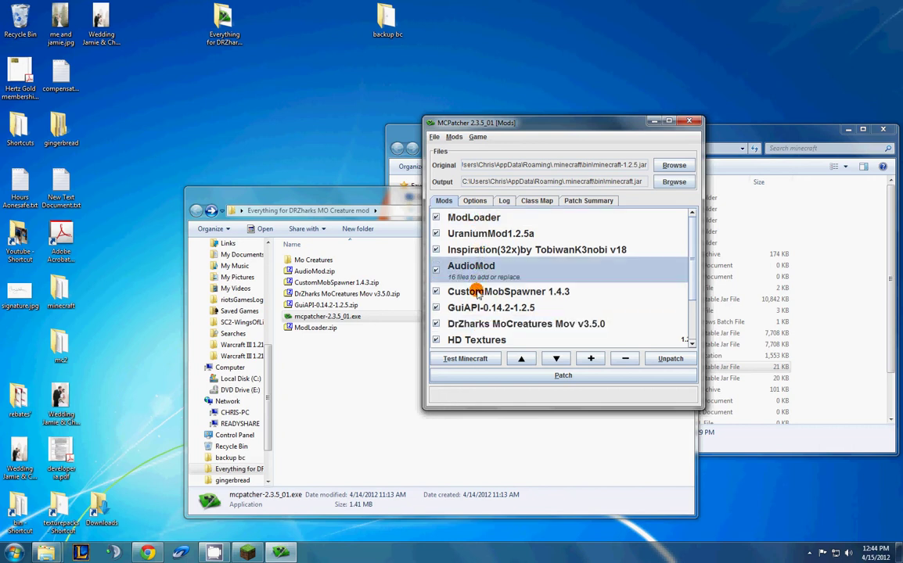
left_click(477, 292)
left_click(453, 307)
left_click(474, 219)
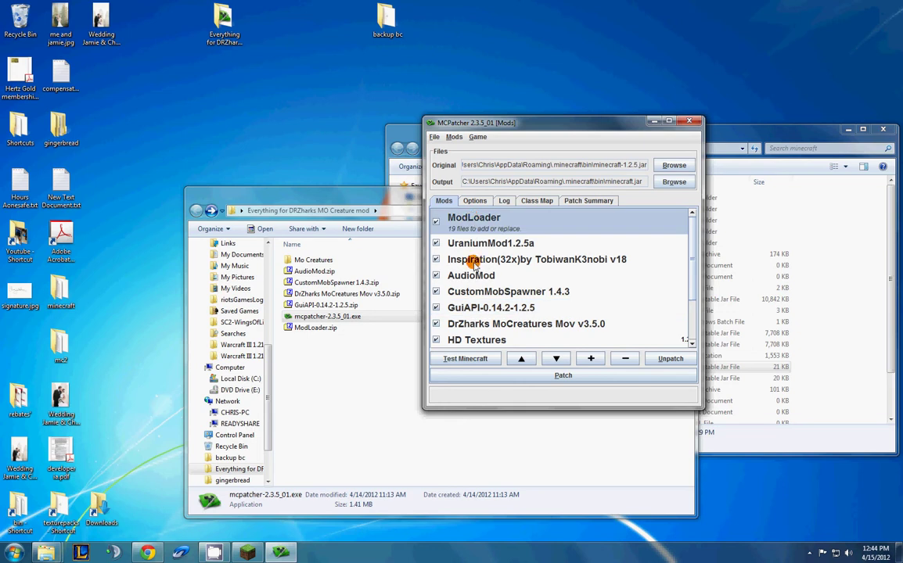
left_click(493, 320)
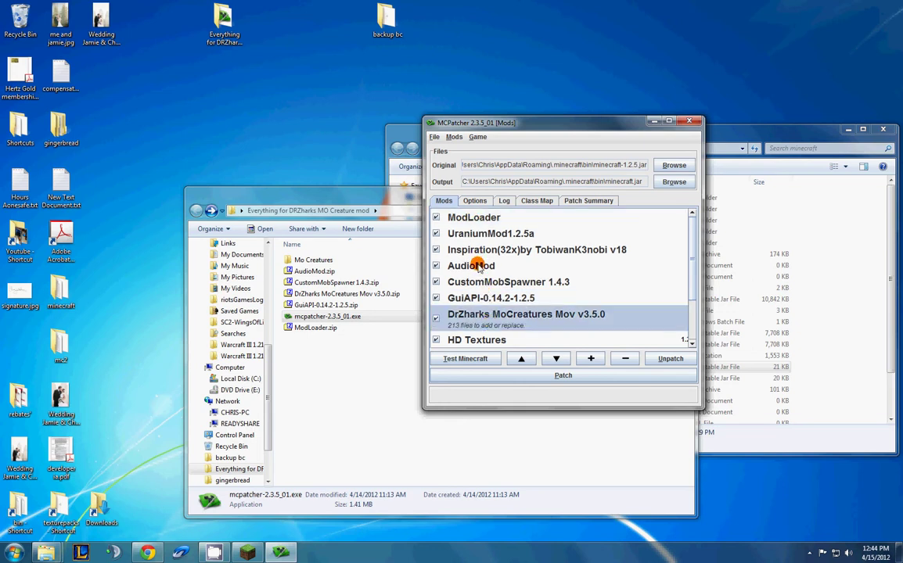
left_click(480, 285)
left_click(480, 307)
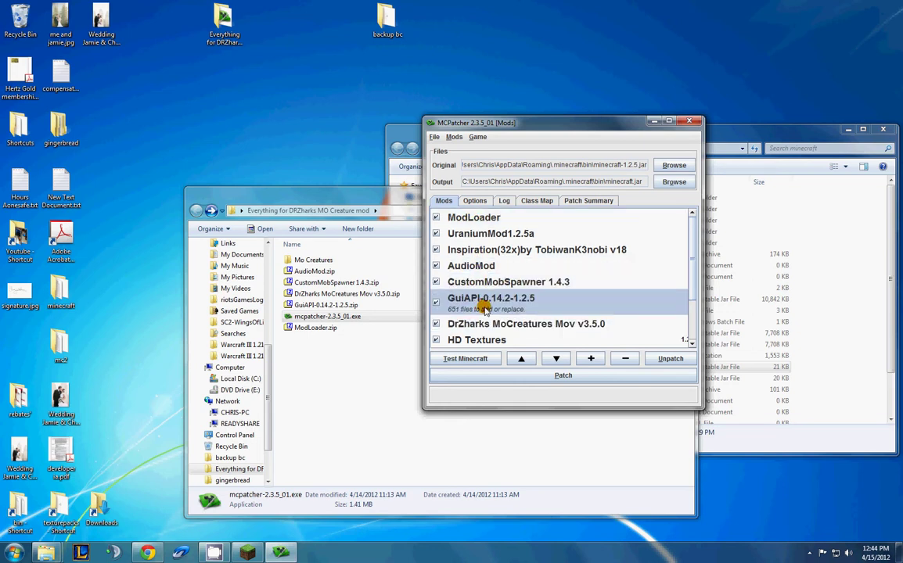
left_click(491, 251)
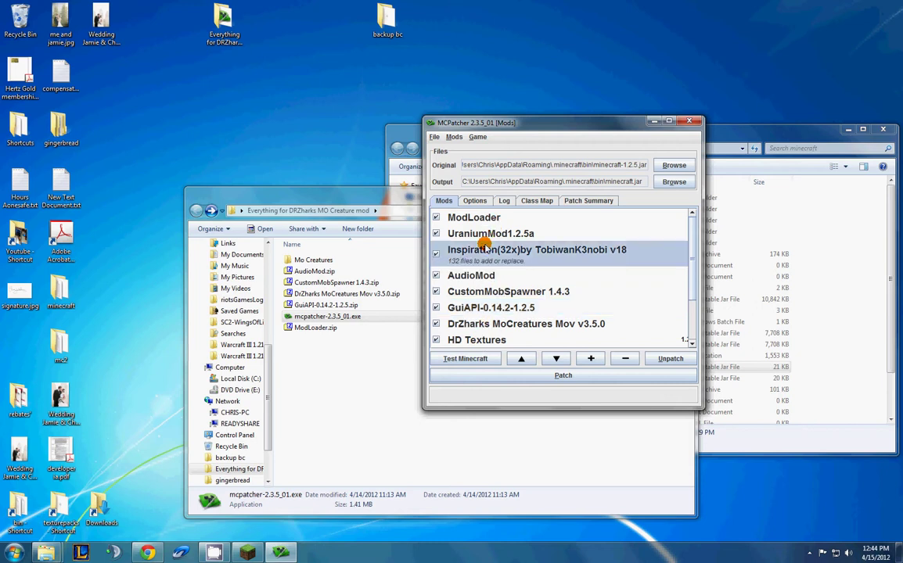
scroll(489, 258, "down", 3)
scroll(483, 267, "up", 3)
scroll(469, 313, "down", 3)
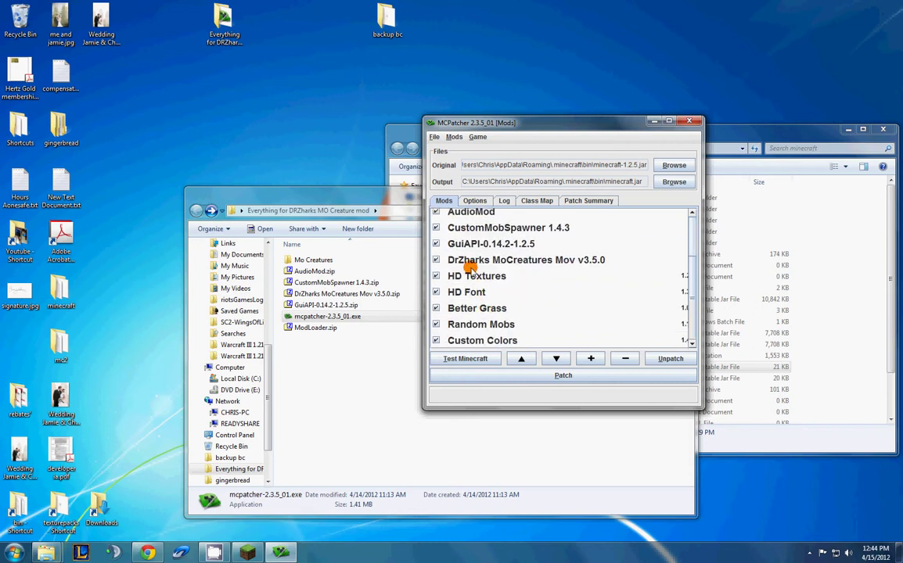
scroll(489, 337, "up", 3)
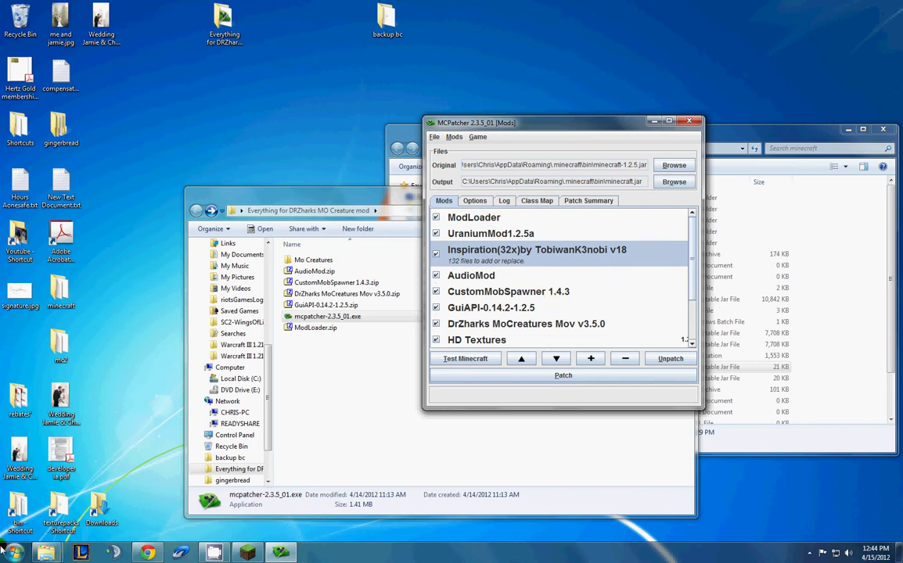
Search %appdata%, go into .minecraft\bin, and bring up the file actions for minecraft.jar.
left_click(14, 551)
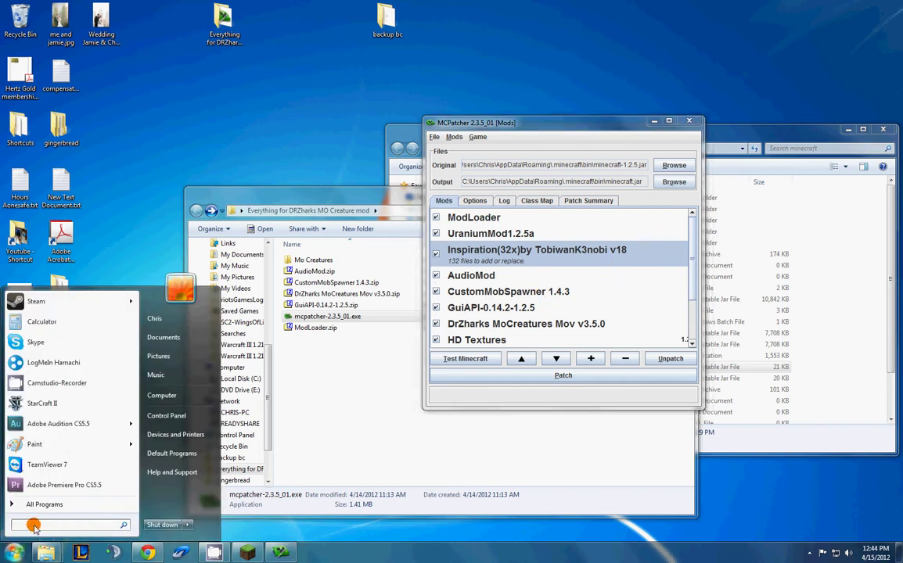
type("%appdata%")
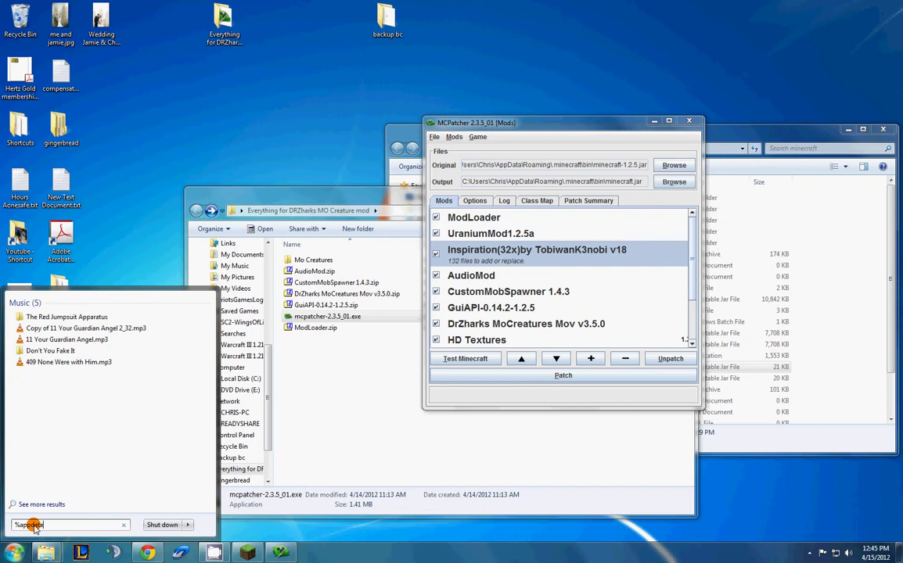
key("Return")
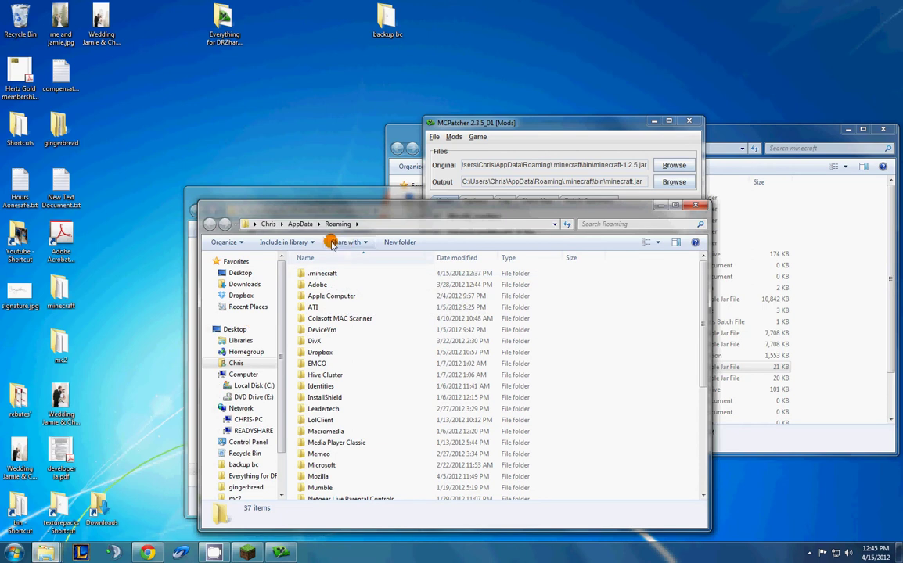
double_click(324, 273)
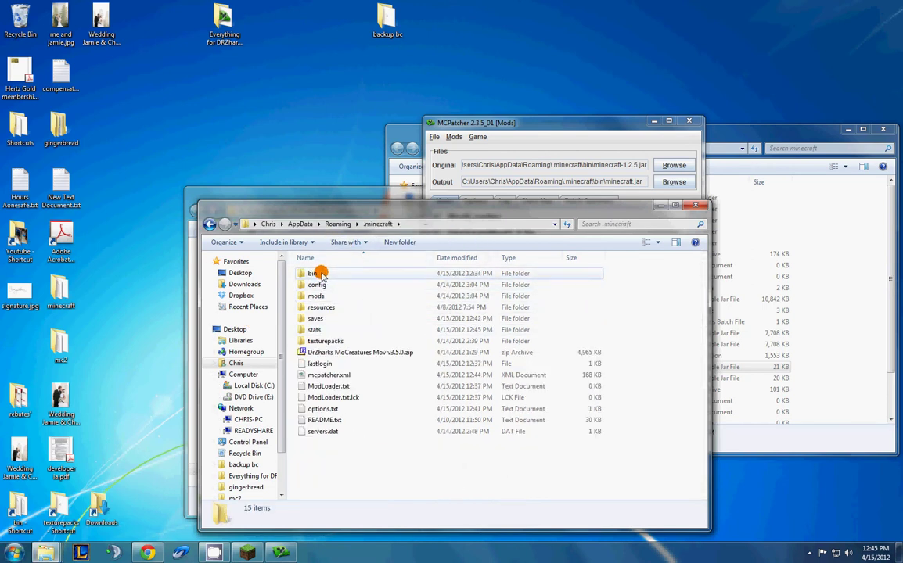
double_click(320, 274)
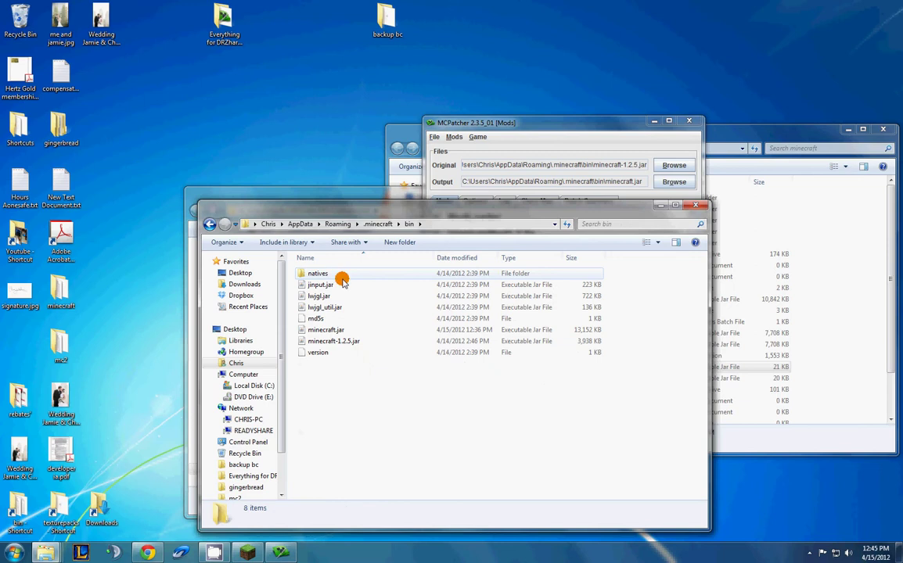
right_click(330, 333)
Open minecraft.jar as a 7-Zip archive, scroll through its contents, and close the archive view.
mouse_move(454, 360)
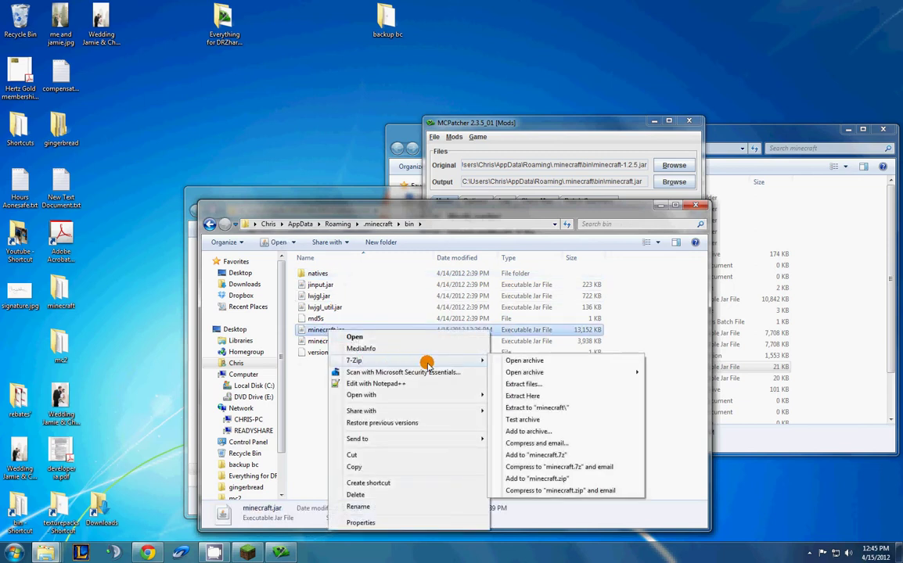
left_click(523, 368)
scroll(269, 232, "down", 5)
scroll(283, 228, "up", 5)
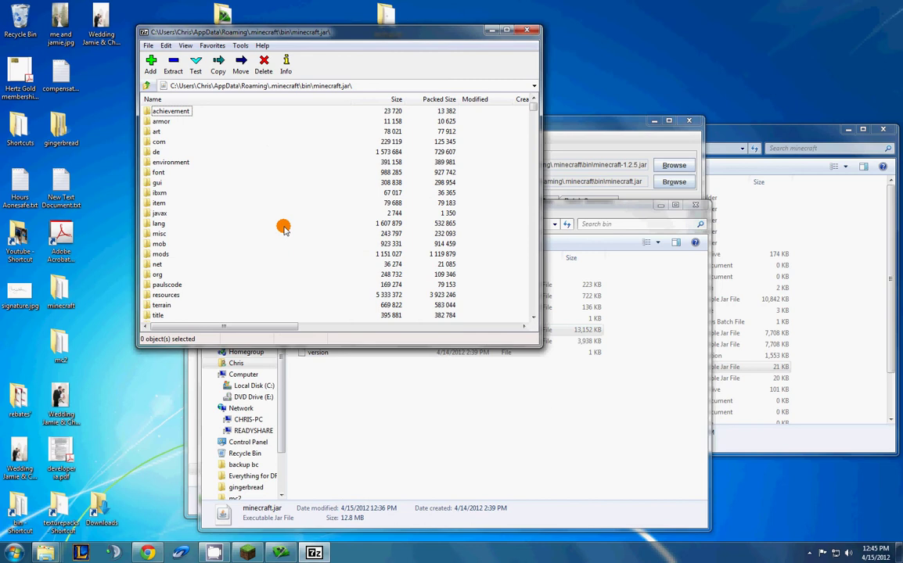
left_click(530, 29)
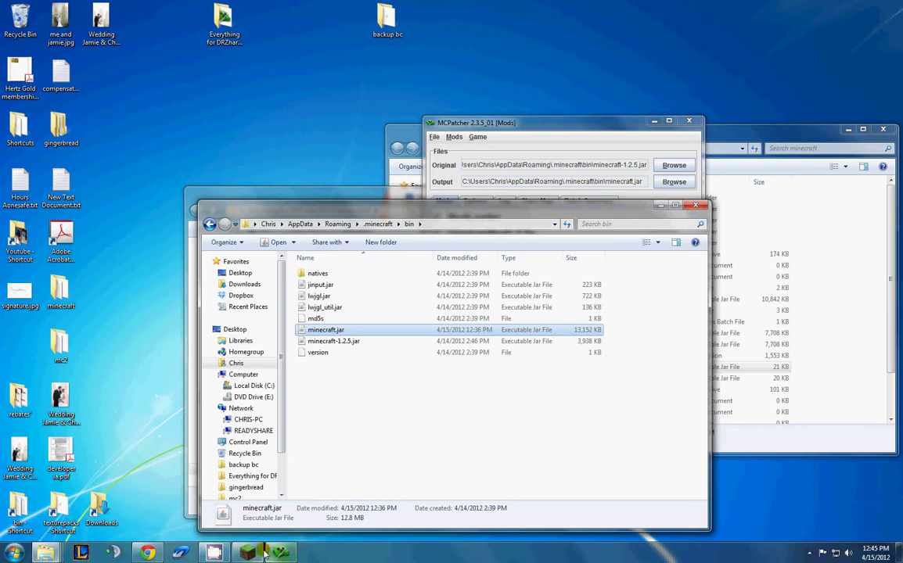
Create a new Minecraft world named Mo's, replacing the default world name.
left_click(251, 556)
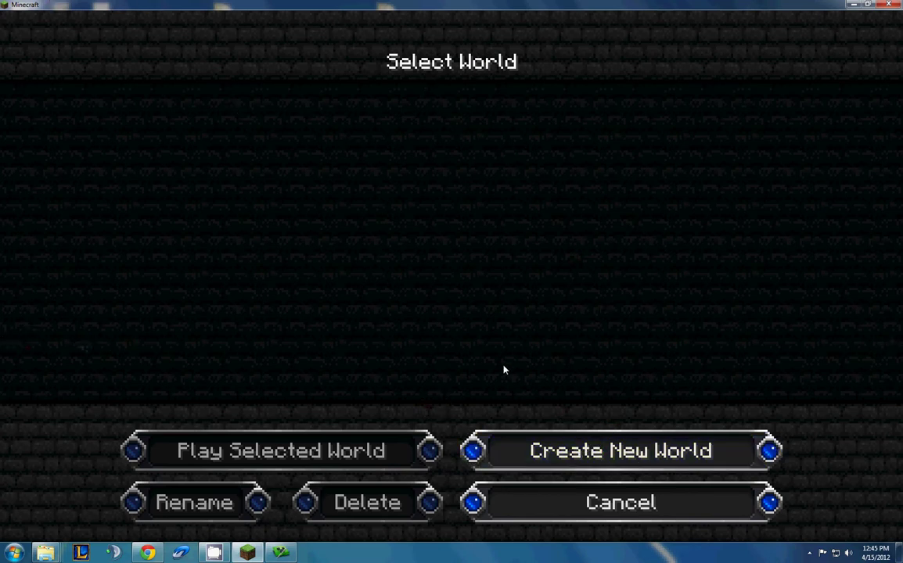
left_click(581, 454)
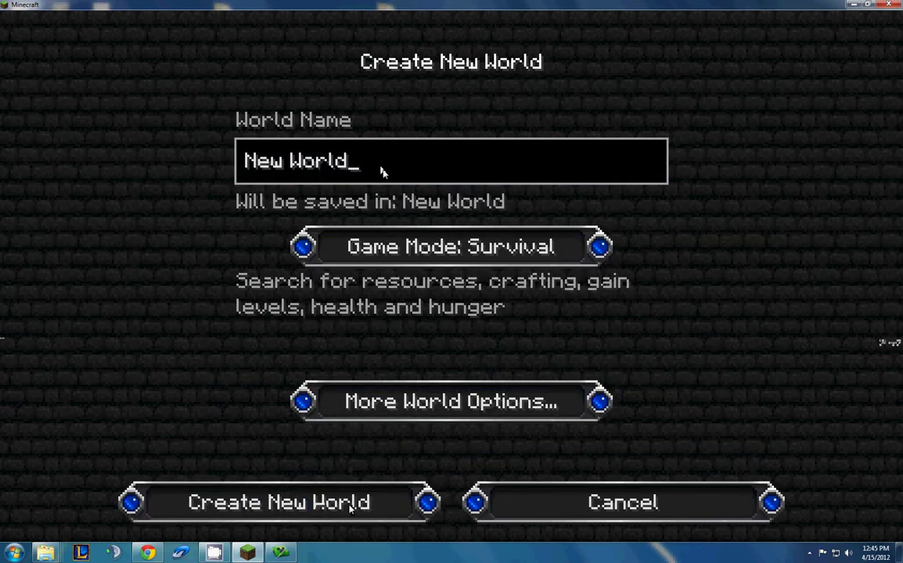
key("BackSpace")
key("BackSpace")
key("BackSpace")
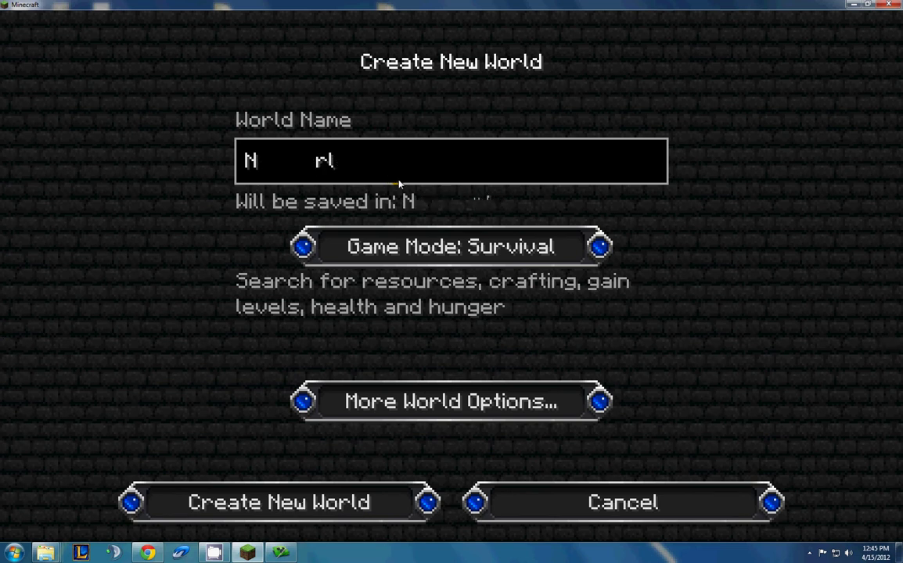
type("Mos")
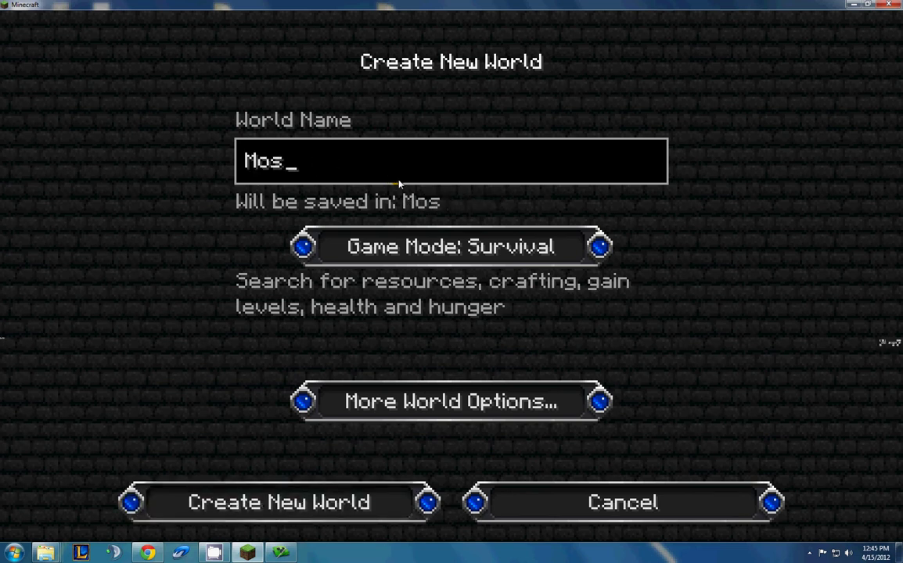
key("BackSpace")
type("'s")
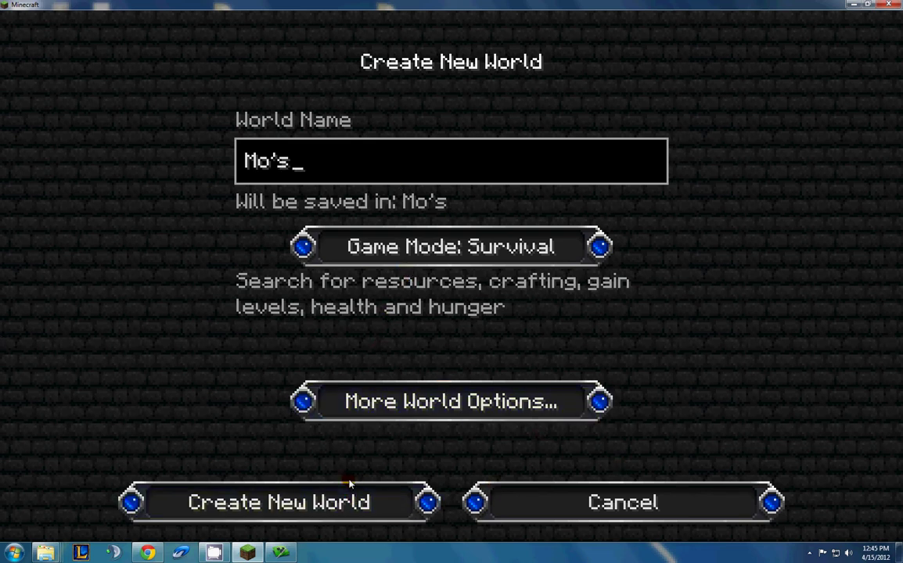
left_click(356, 504)
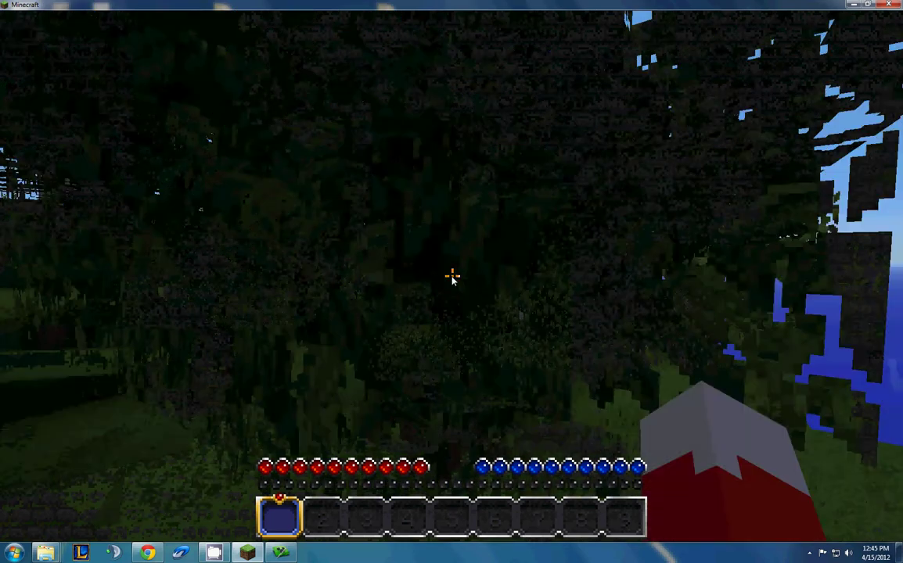
Walk forward, then pause and go through Options and Global Mod Settings to DrZhark's Mo'Creatures.
key("w")
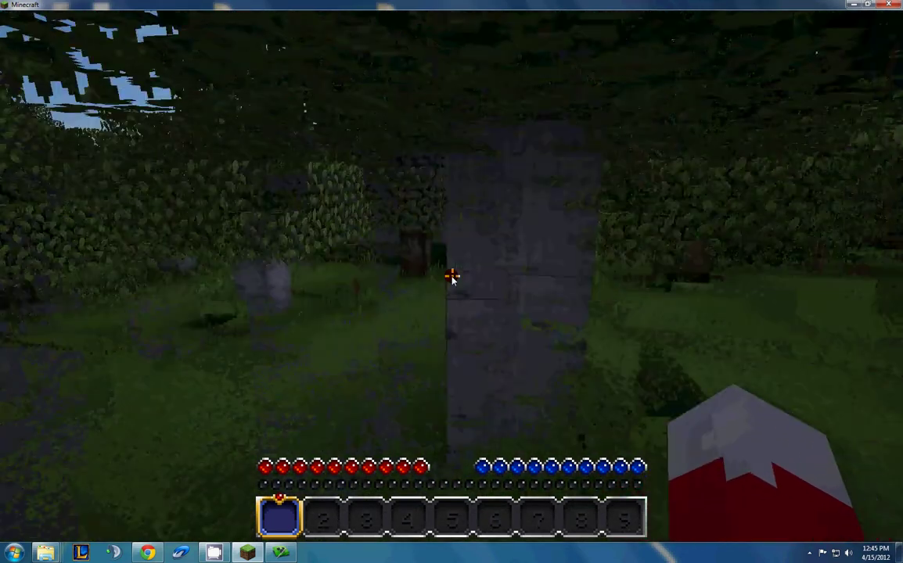
key("Escape")
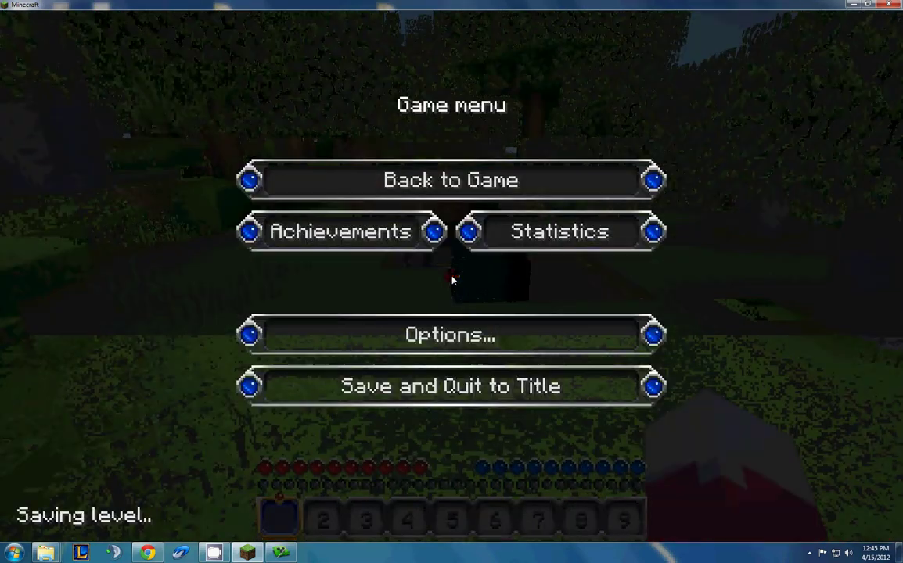
left_click(405, 336)
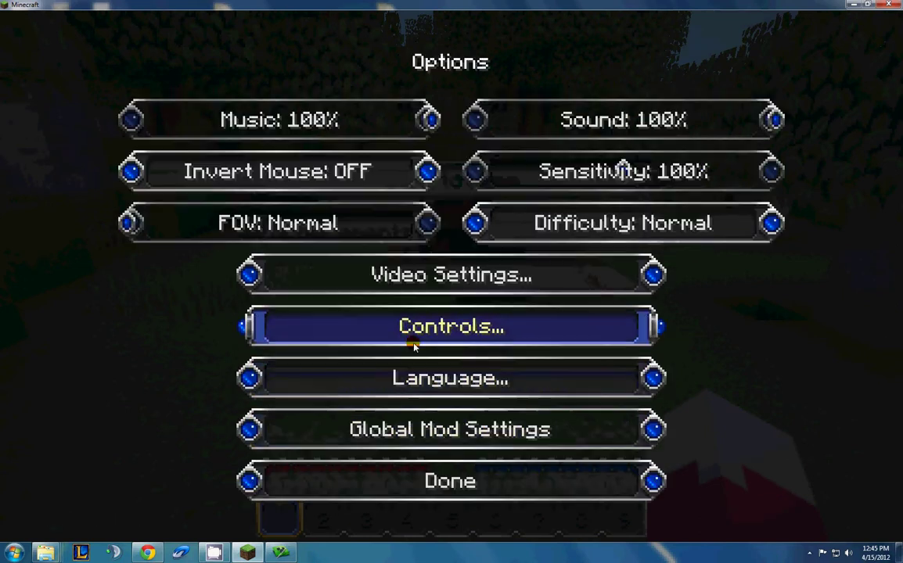
left_click(395, 430)
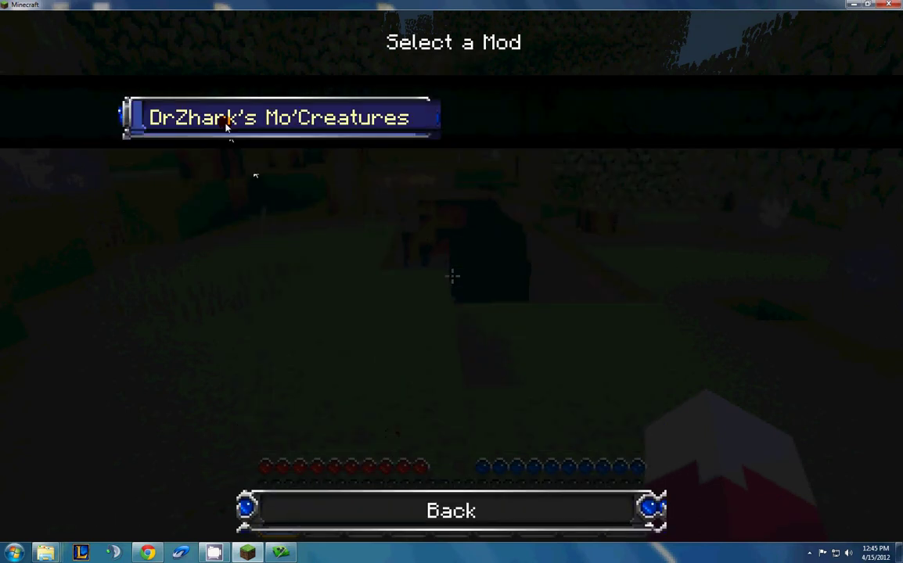
left_click(319, 131)
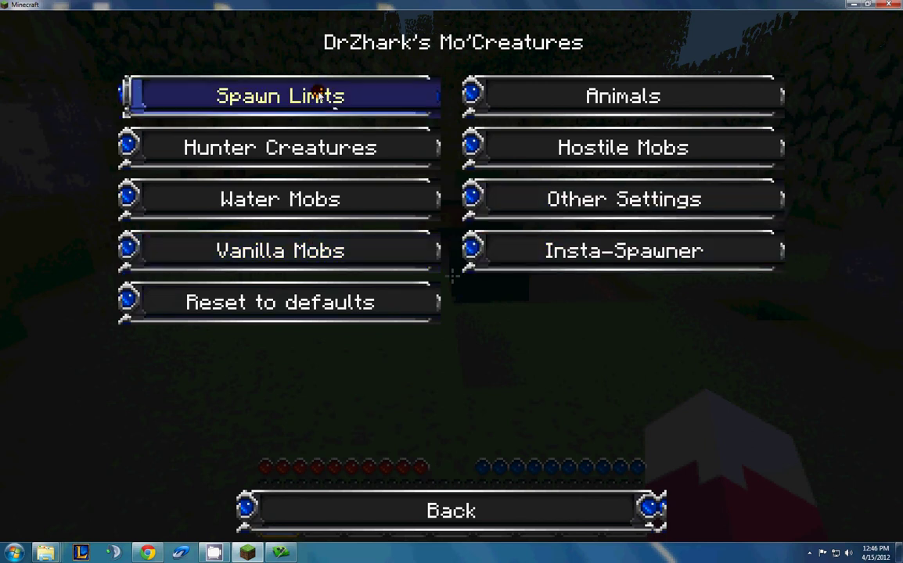
Look over the Spawn Limits and Hunter Creatures settings, returning to the Mo'Creatures menu.
left_click(323, 95)
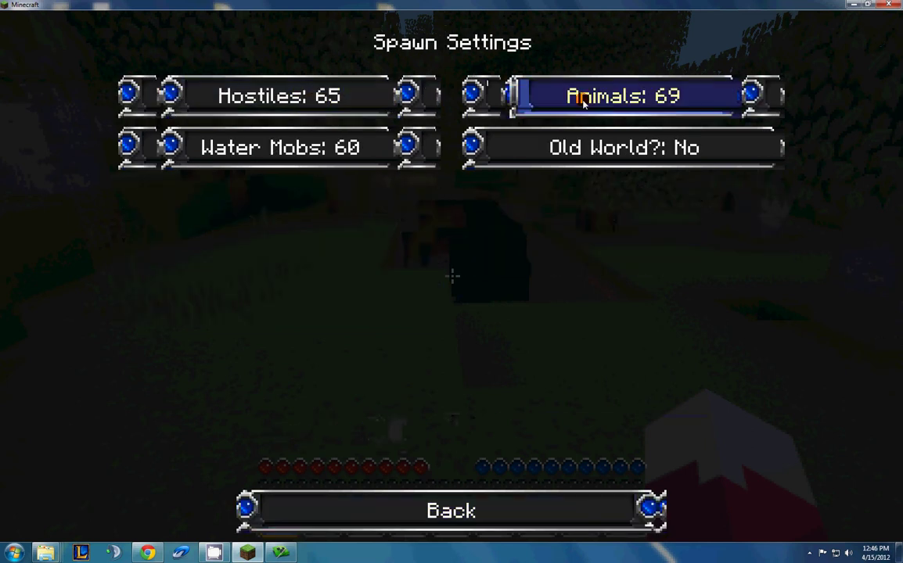
left_click(450, 499)
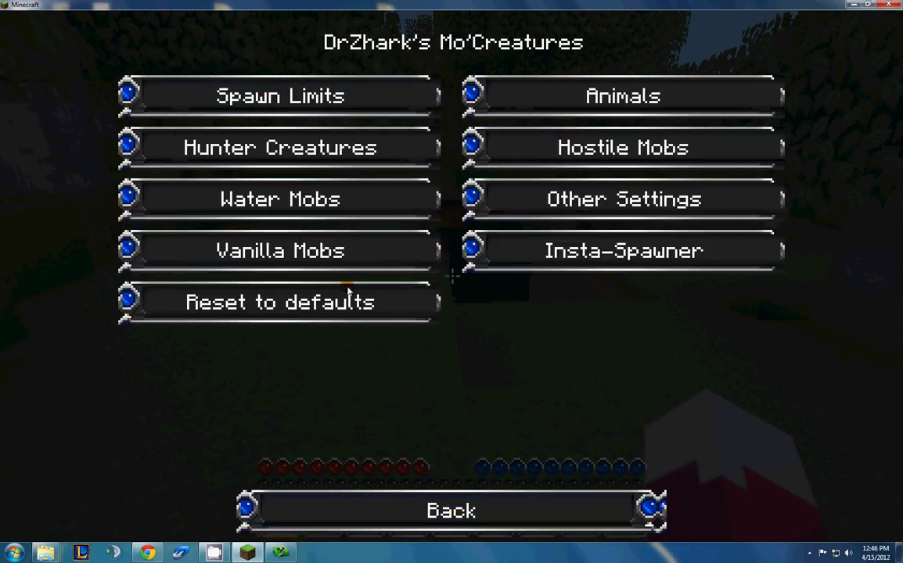
left_click(269, 147)
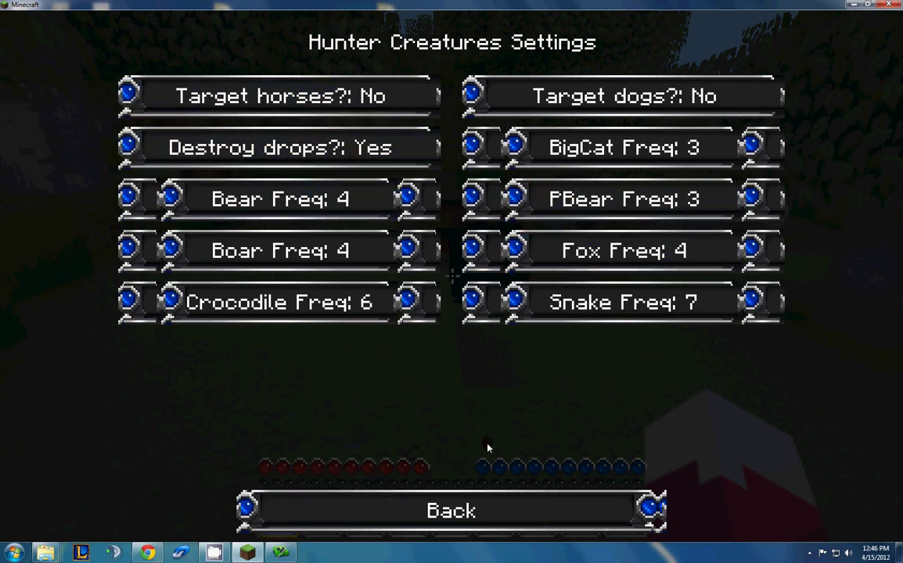
left_click(434, 511)
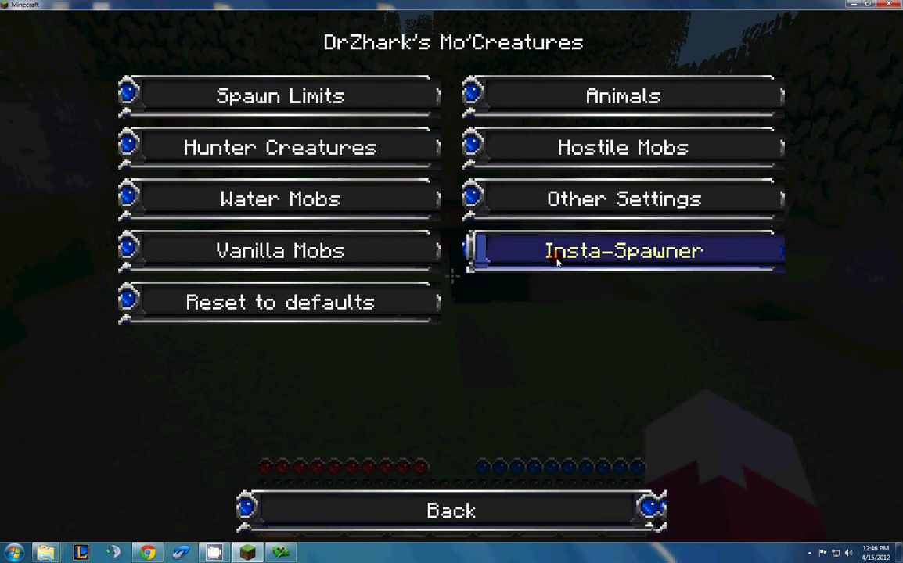
In the Insta-Spawner, set the creature type to Crocodile and spawn 3 of them.
left_click(586, 252)
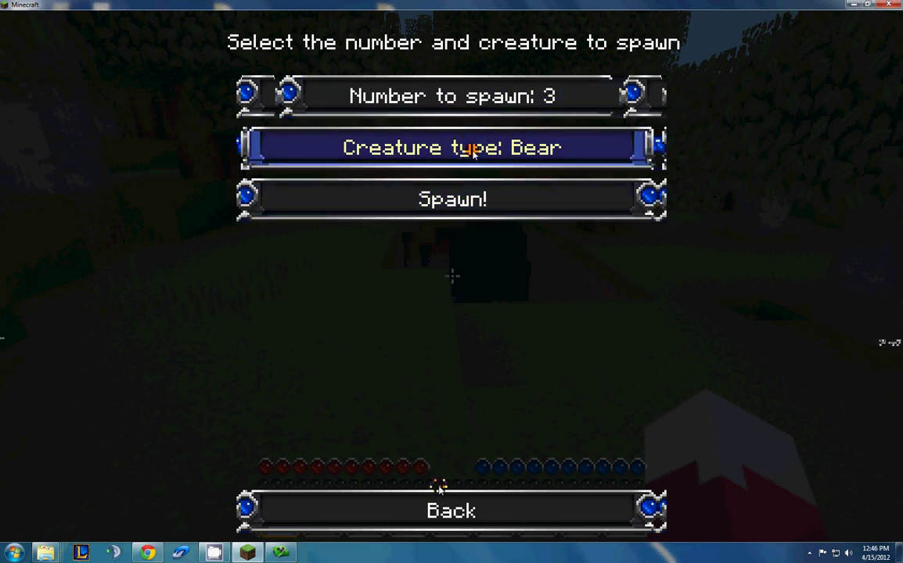
left_click(475, 148)
left_click(474, 148)
left_click(475, 148)
left_click(475, 148)
left_click(485, 148)
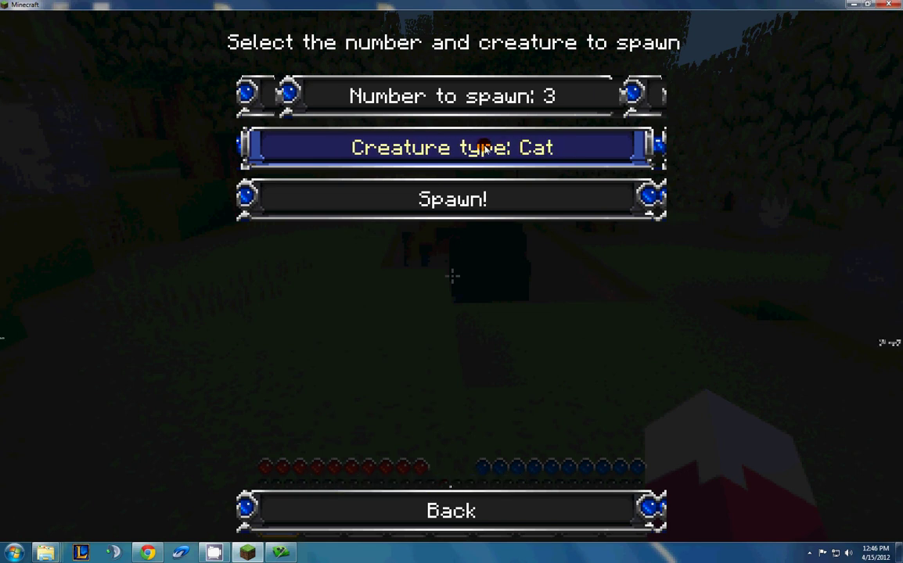
left_click(484, 148)
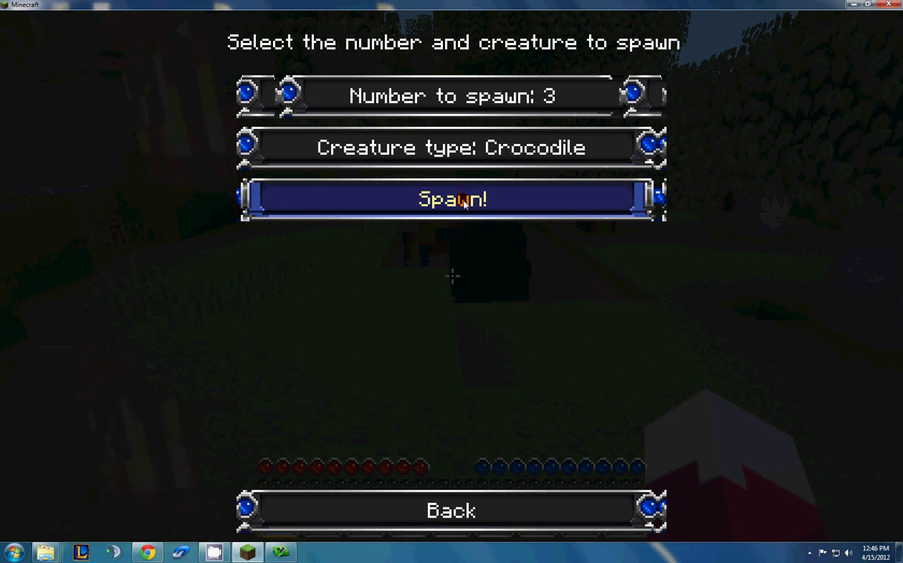
left_click(423, 510)
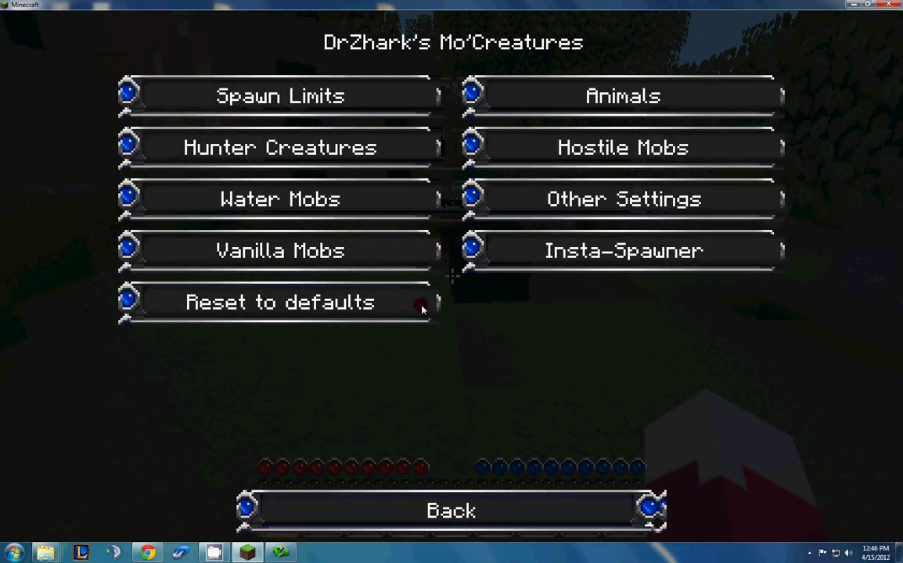
Back out of the mod settings and options to the game menu.
left_click(403, 523)
left_click(389, 518)
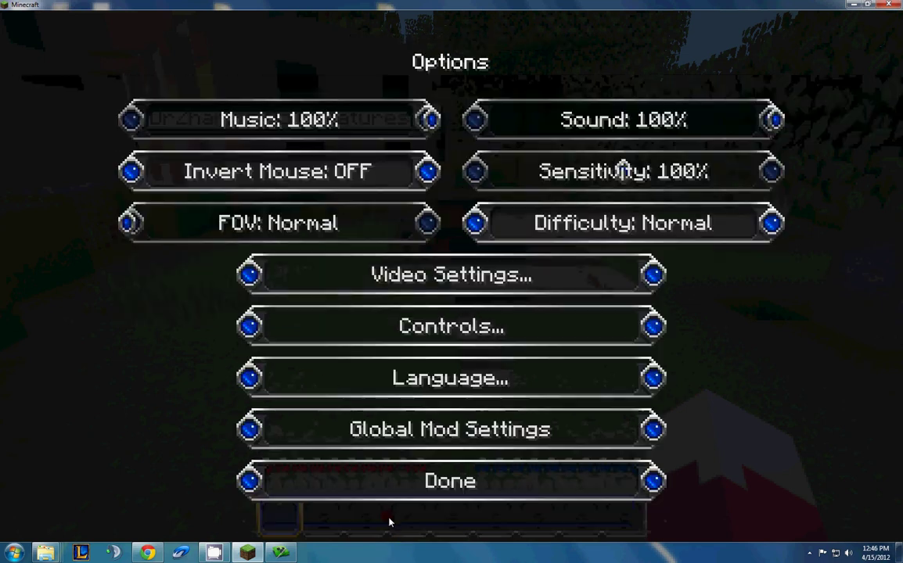
left_click(395, 485)
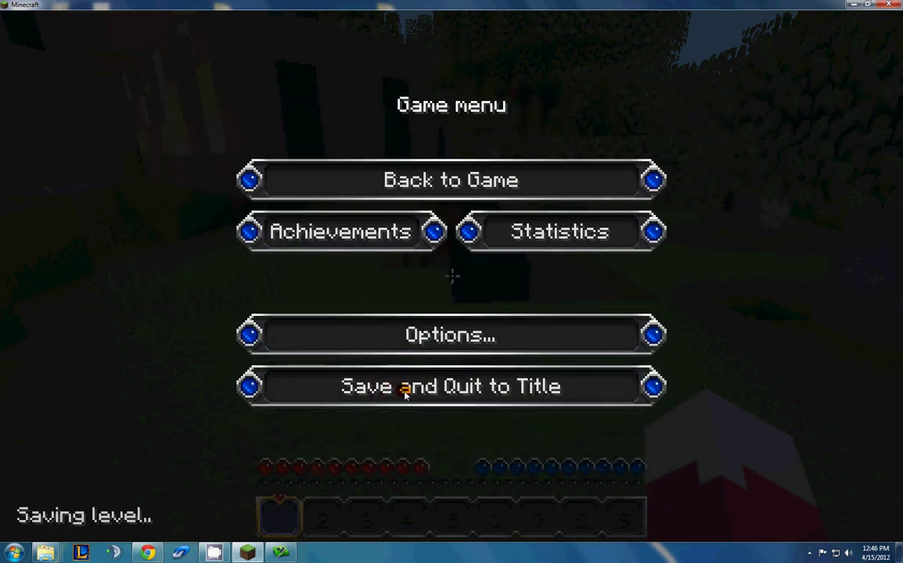
Resume play, walk toward the crocodiles, and attack the front one until it dies.
left_click(416, 197)
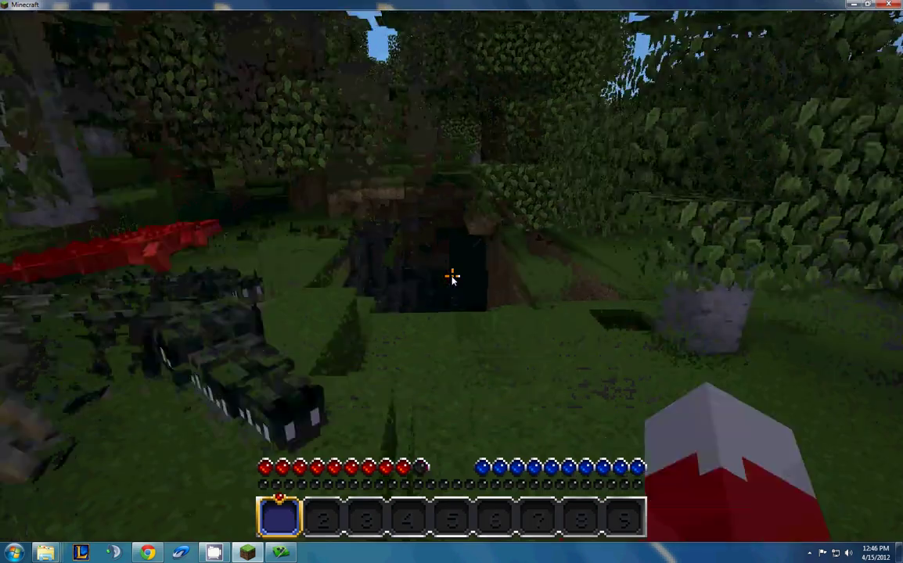
key("w")
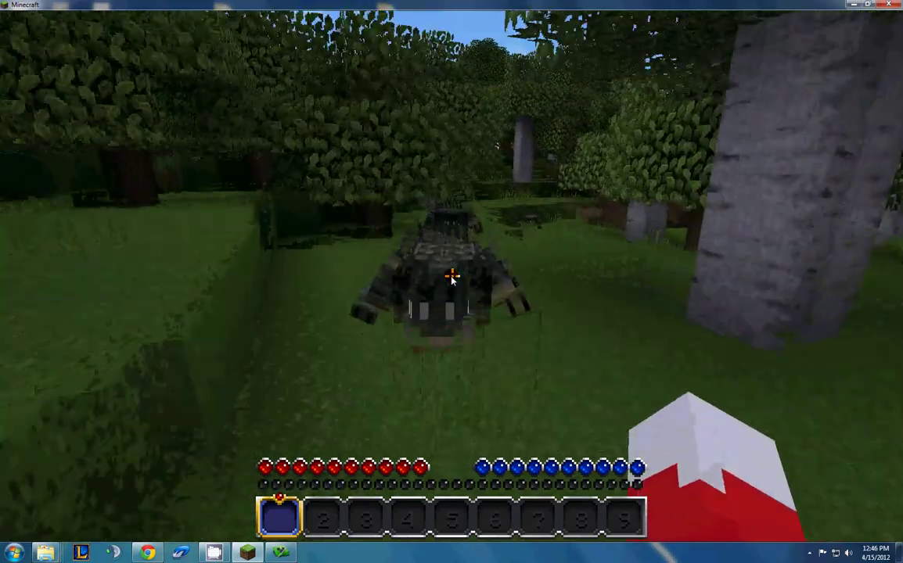
left_click(451, 276)
left_click(452, 277)
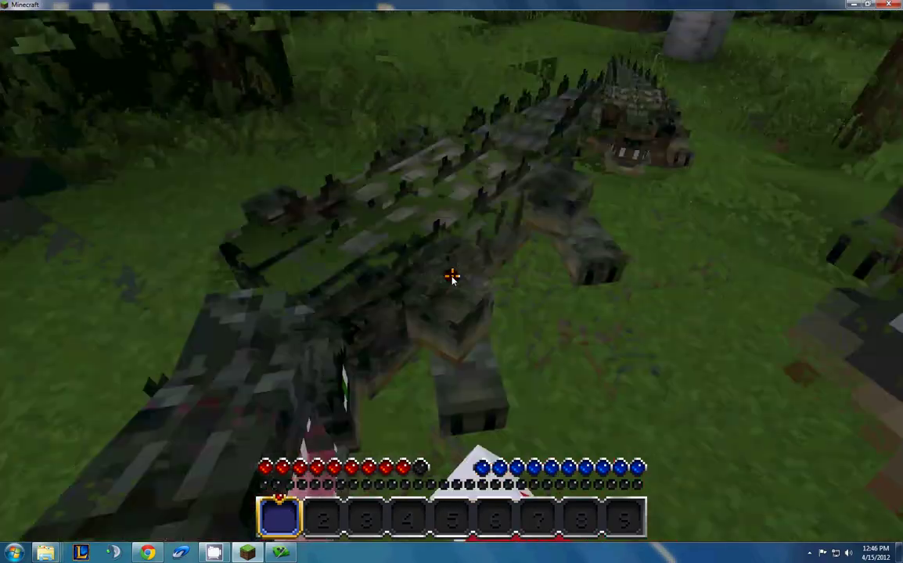
left_click(452, 276)
left_click(451, 277)
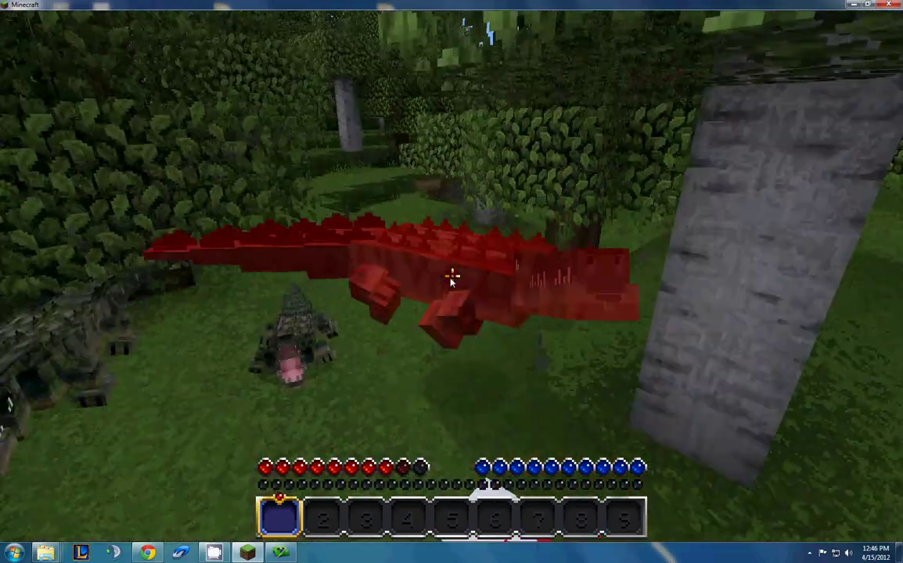
left_click(452, 276)
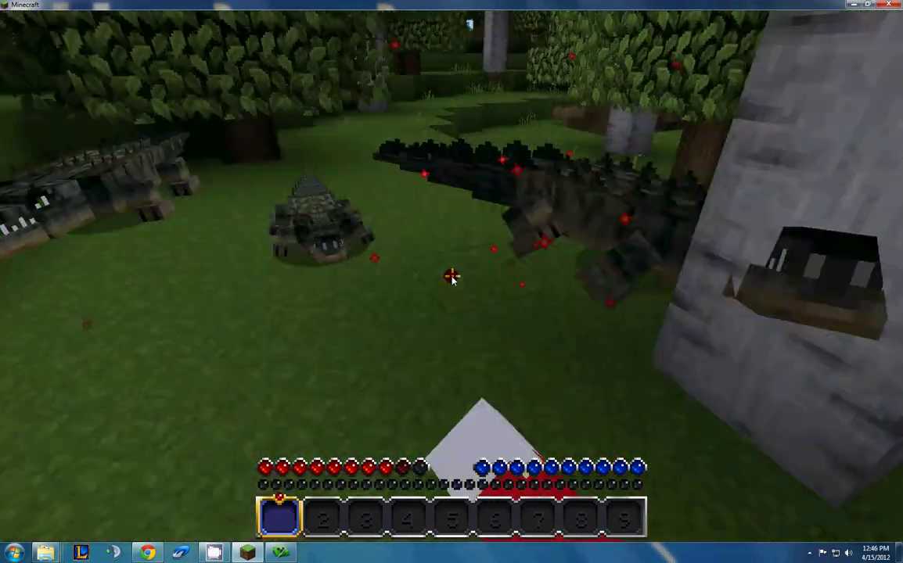